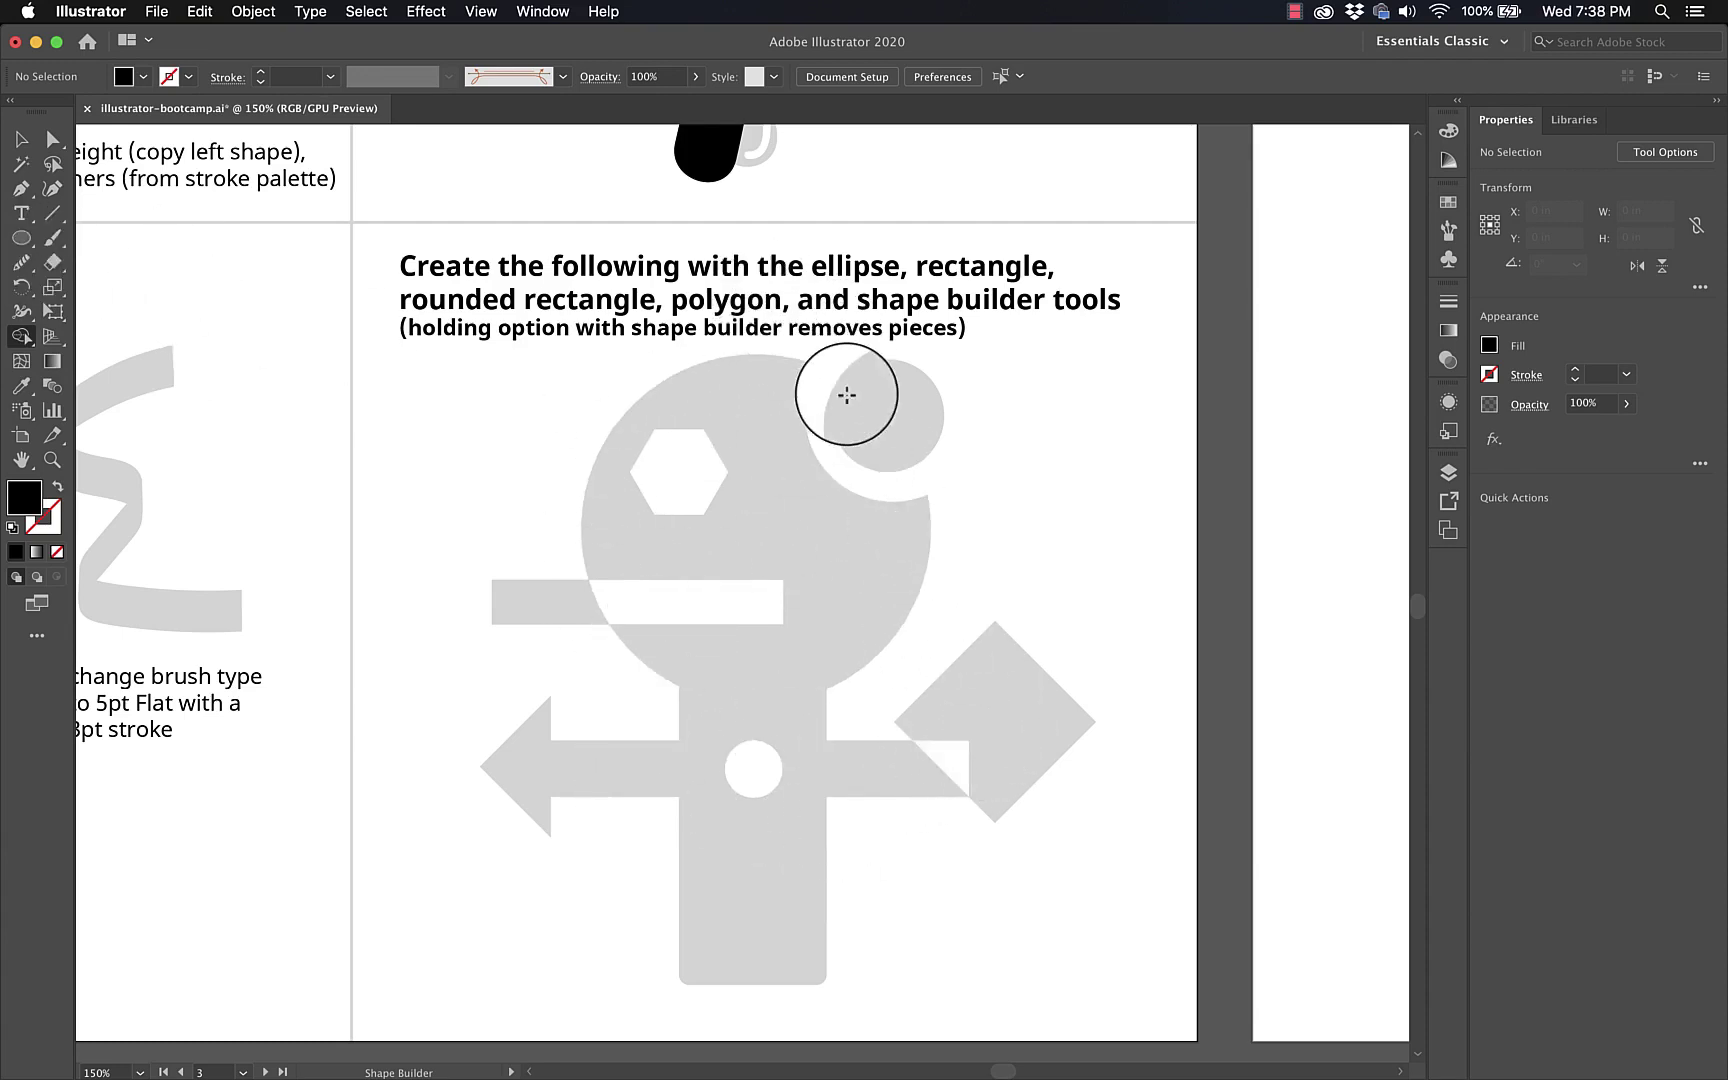
Step: Draw a circle about 1.73 in wide with the Ellipse tool and position it over the large grey template circle
alt+click(840, 402)
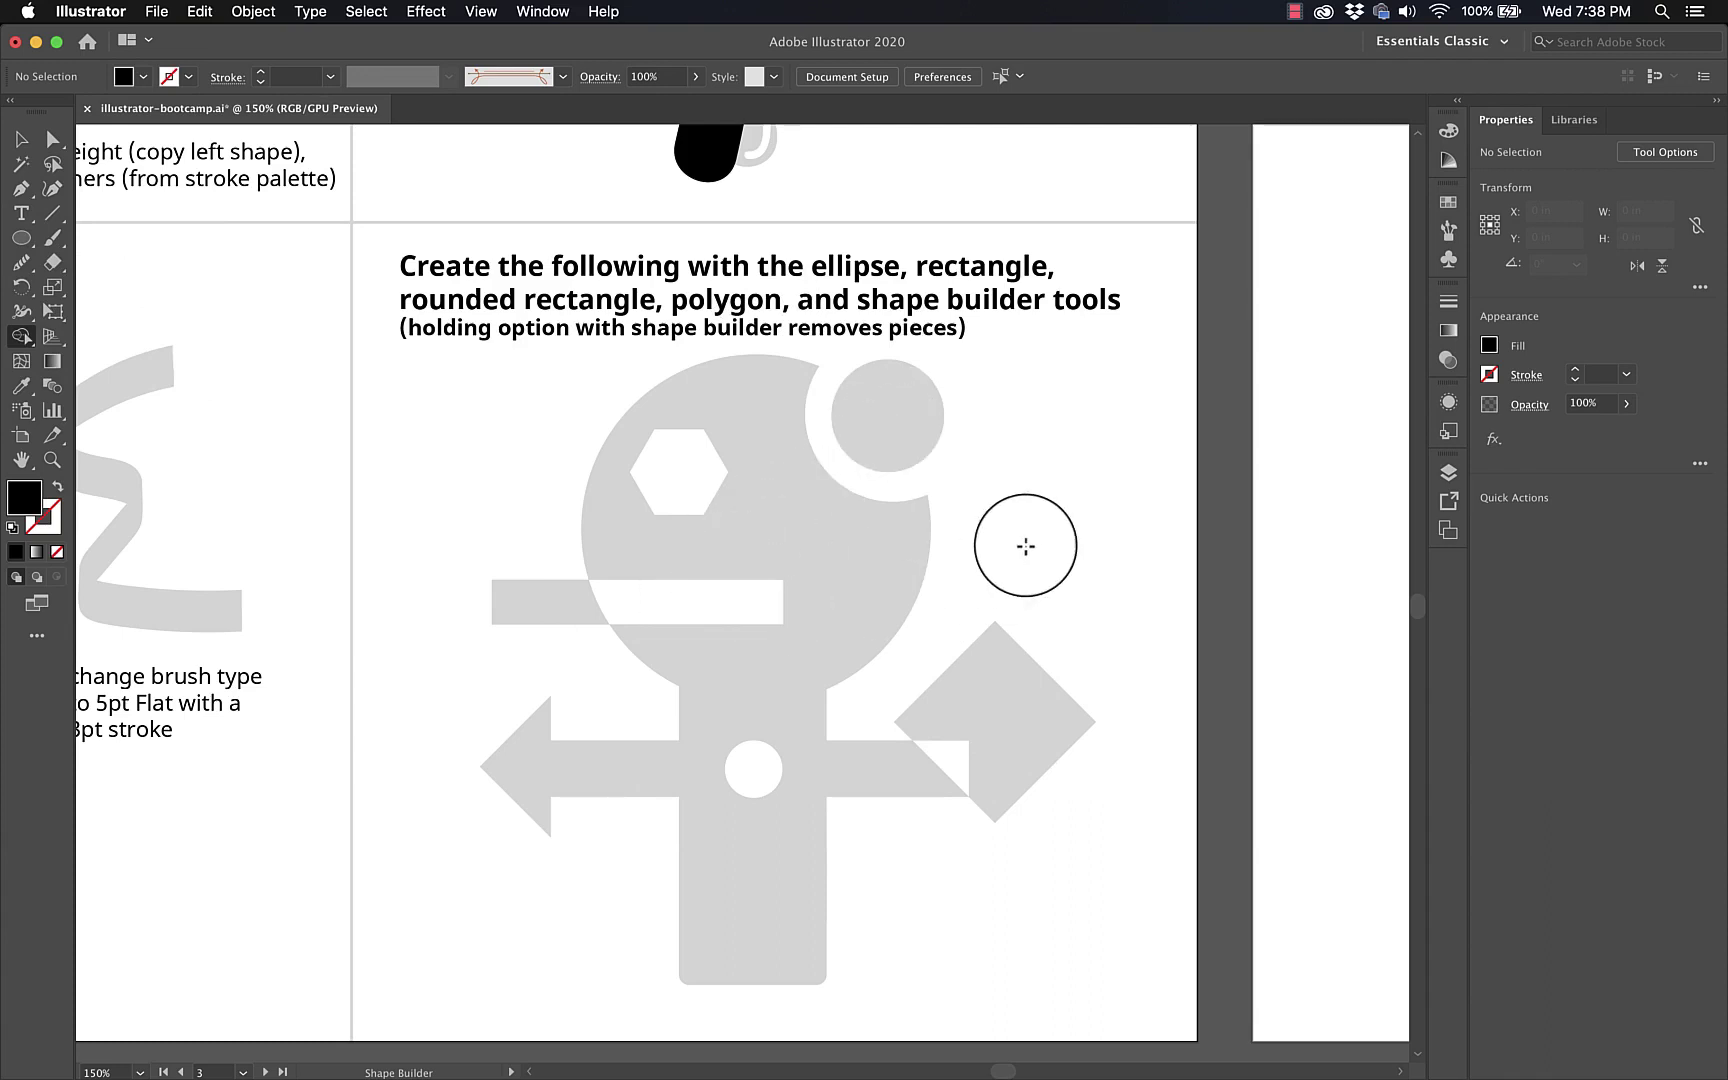
click(21, 238)
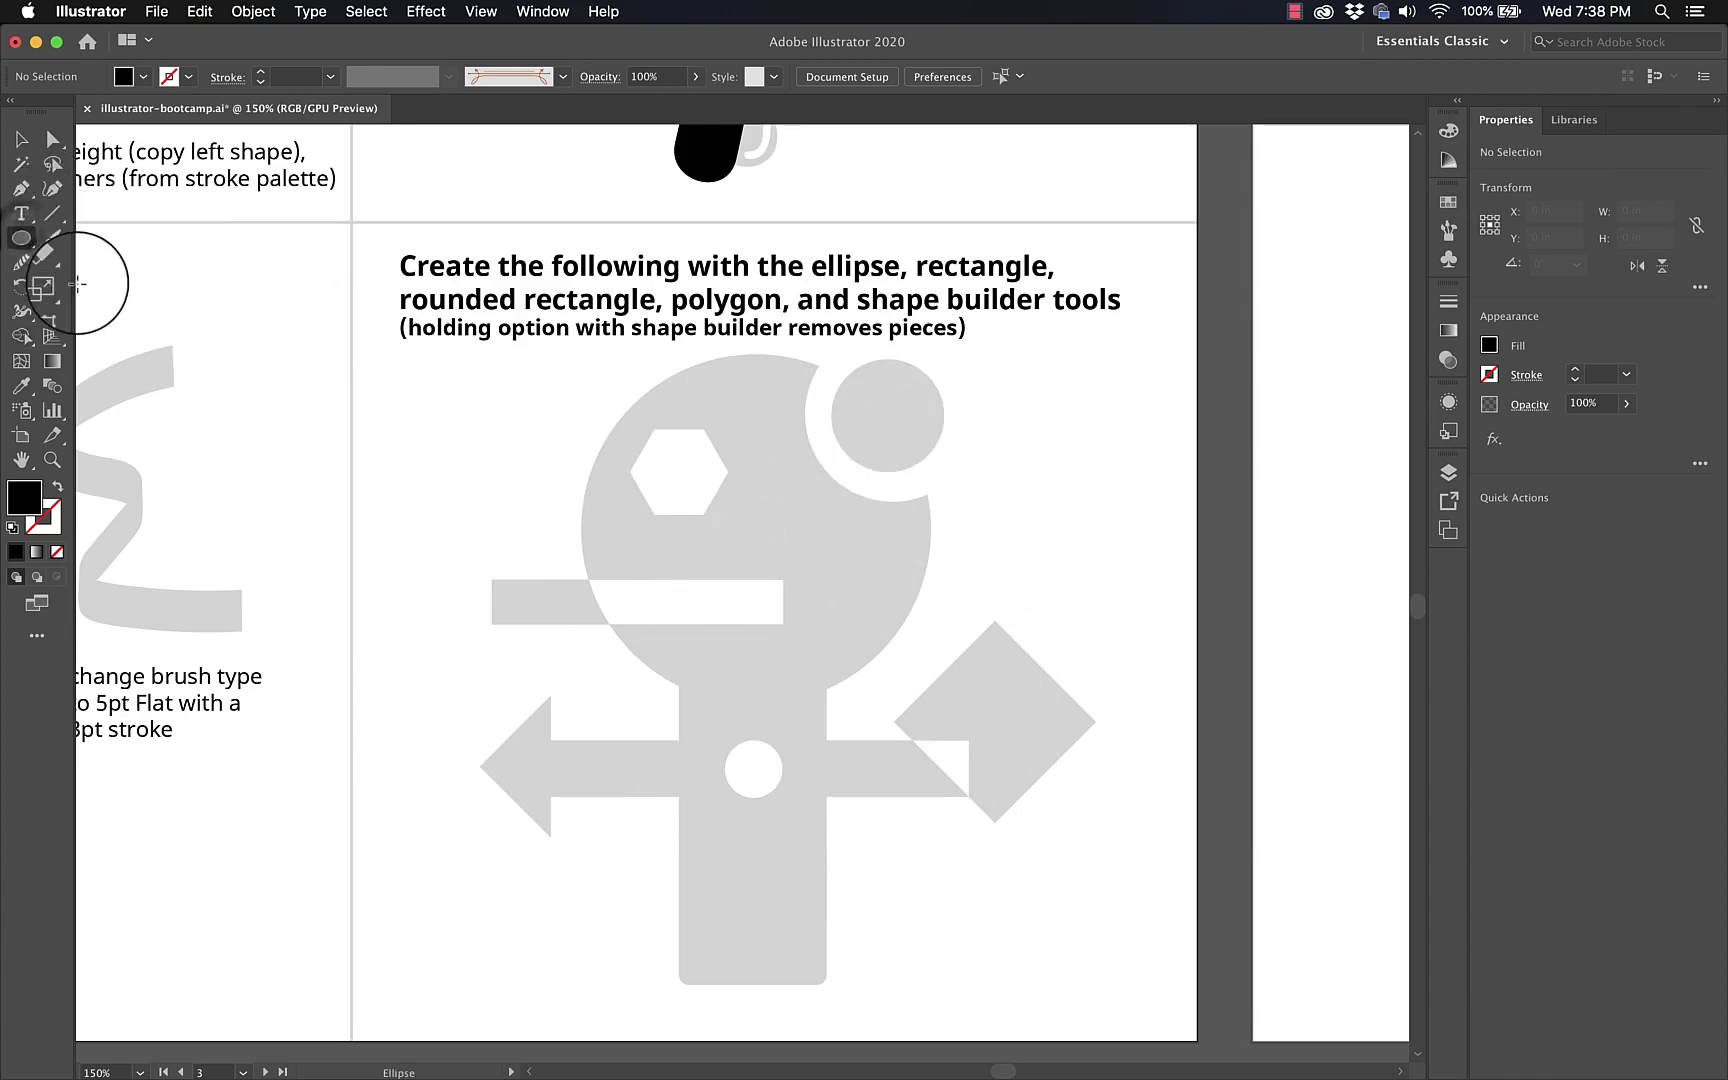
drag(580, 345, 930, 697)
key(v)
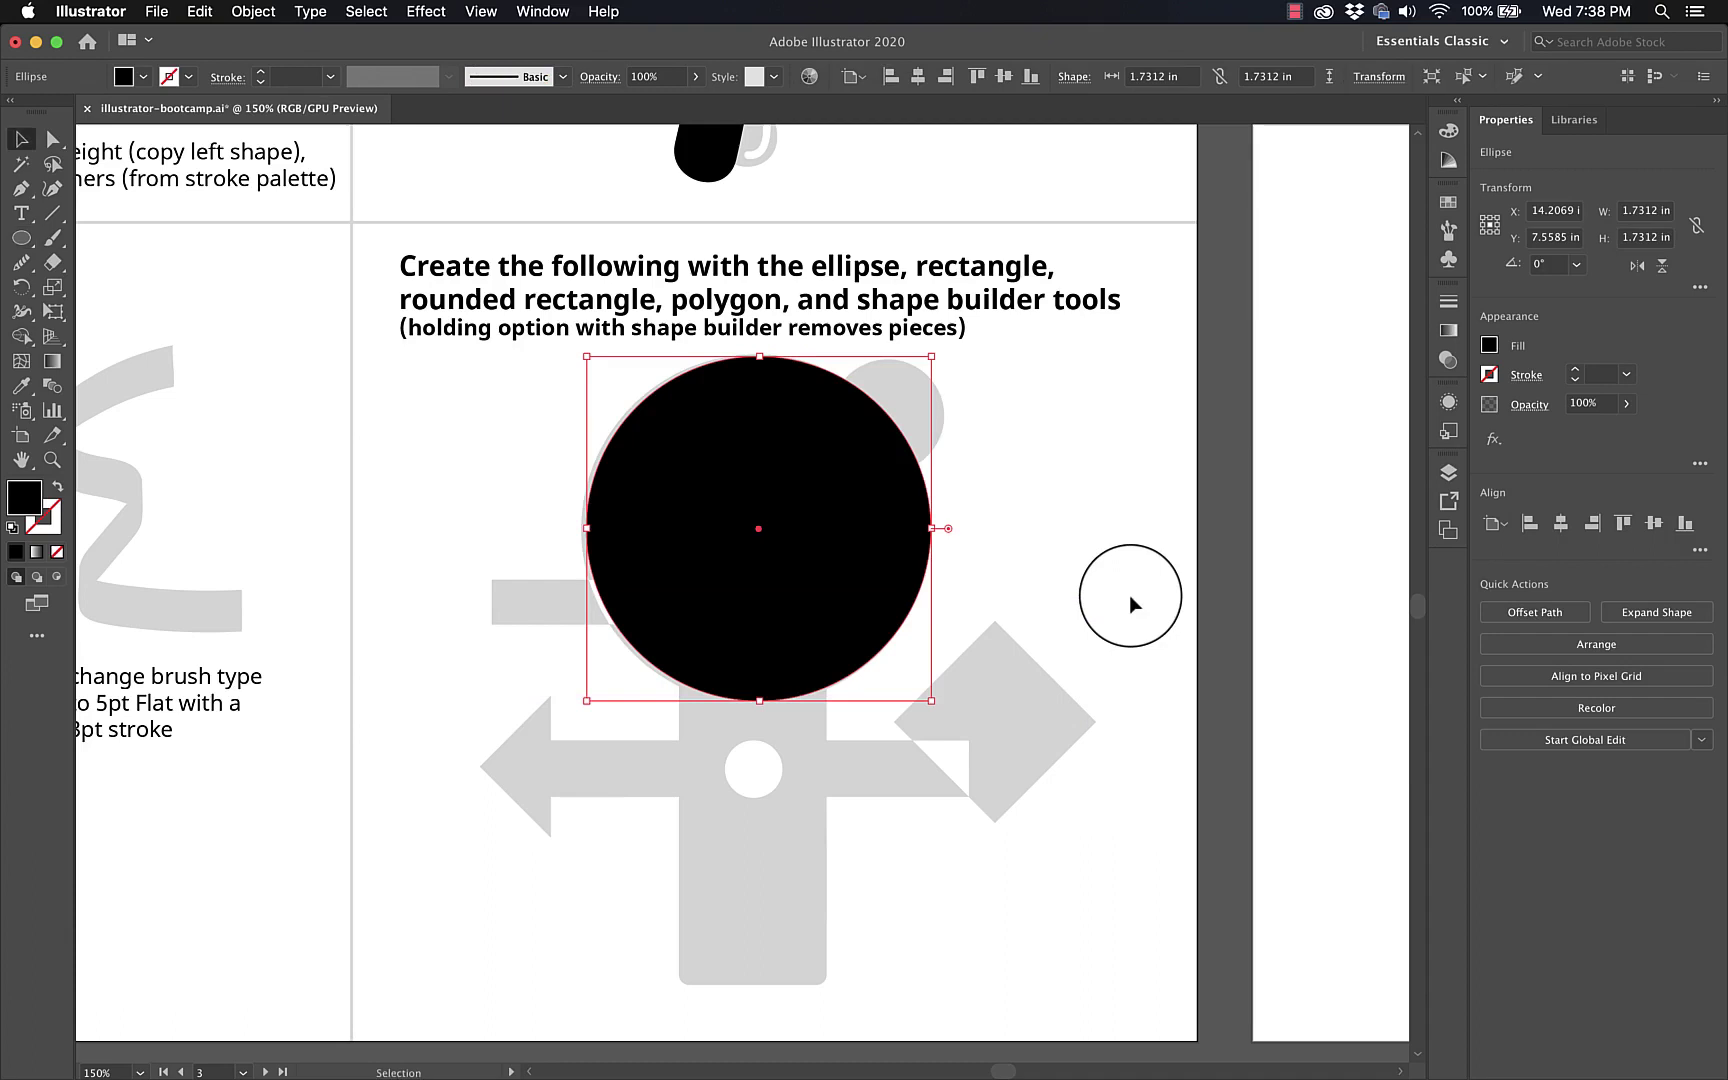
click(1129, 595)
drag(838, 461, 743, 566)
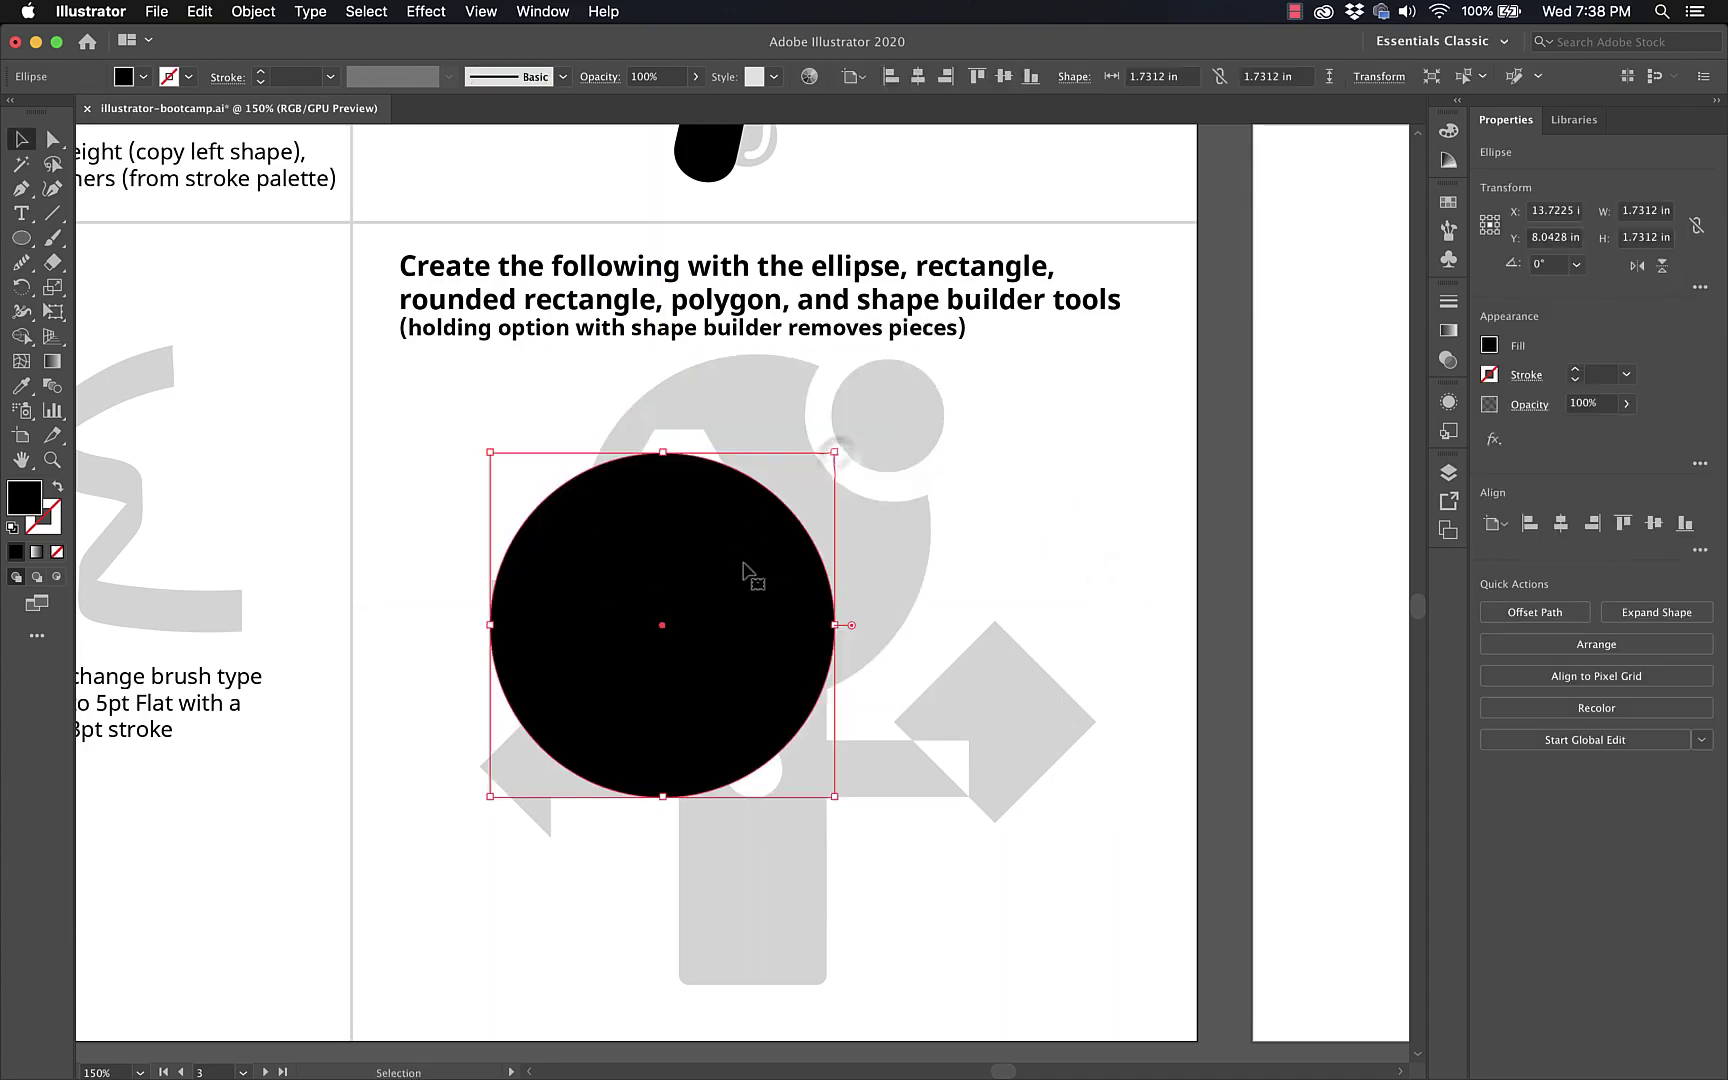
drag(750, 661, 840, 560)
click(978, 450)
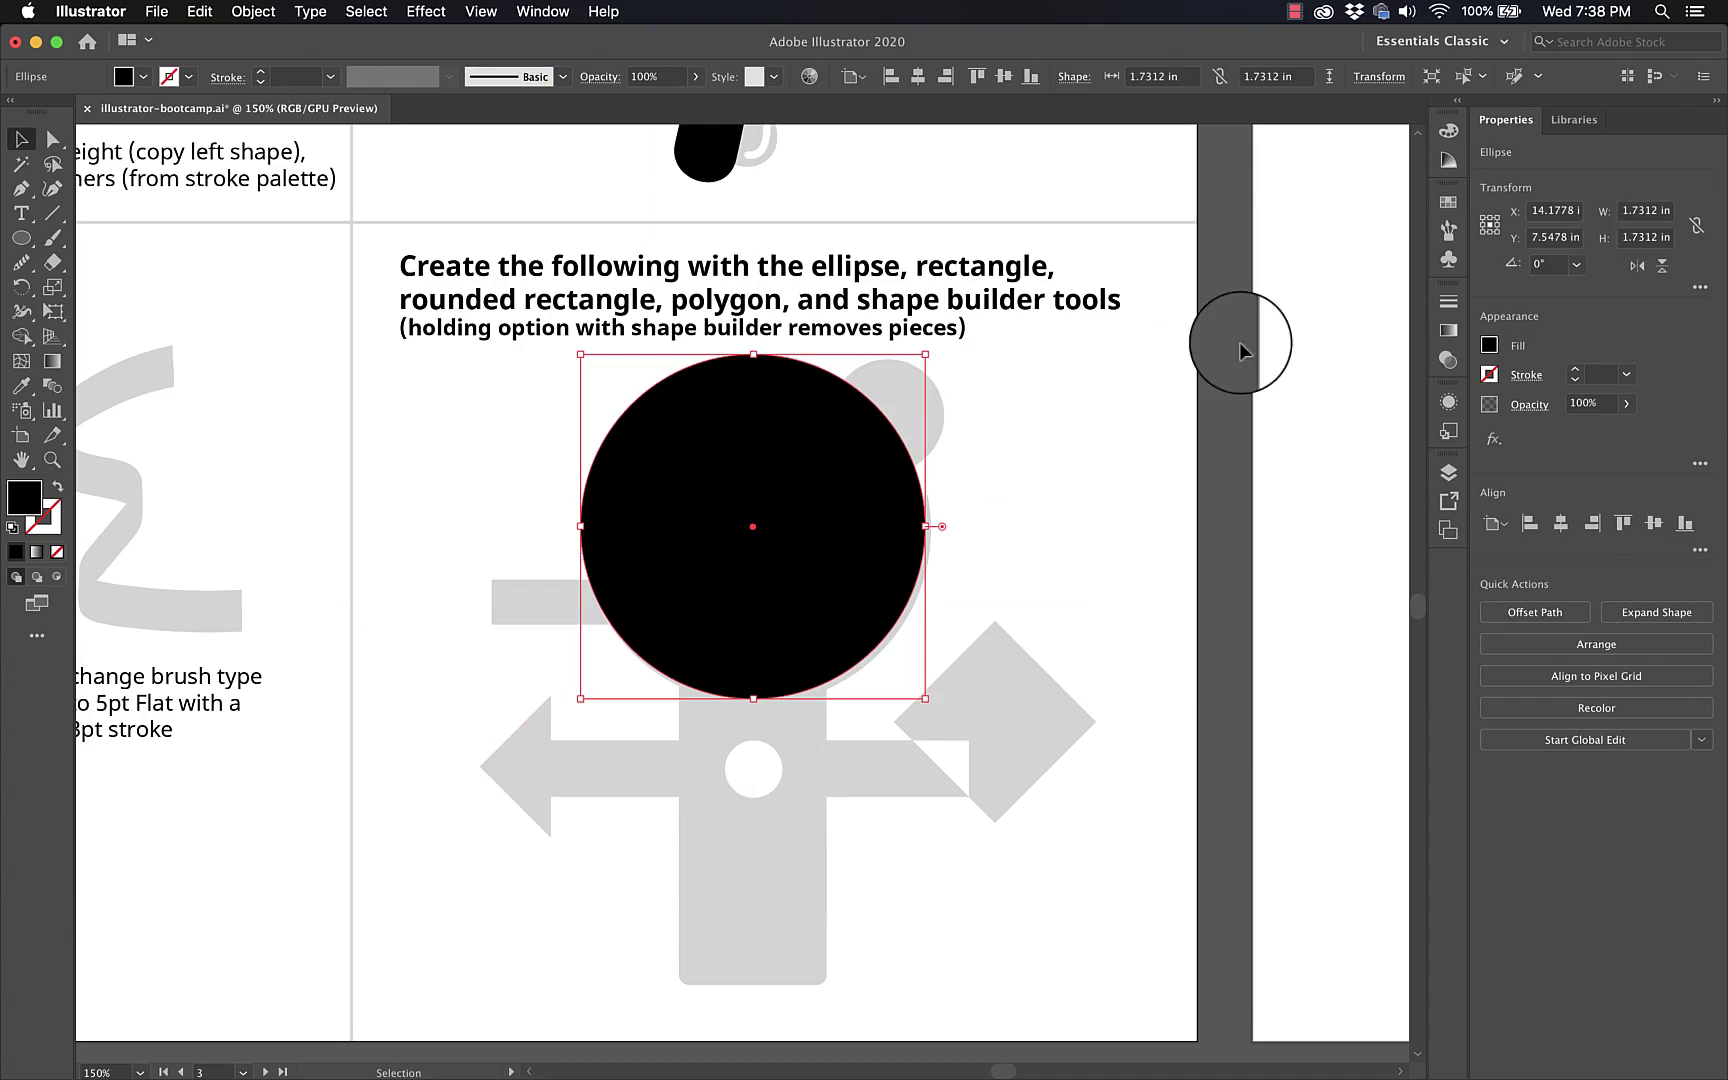
Step: Lower the large circle's opacity to 46% so the template shows through
click(1449, 364)
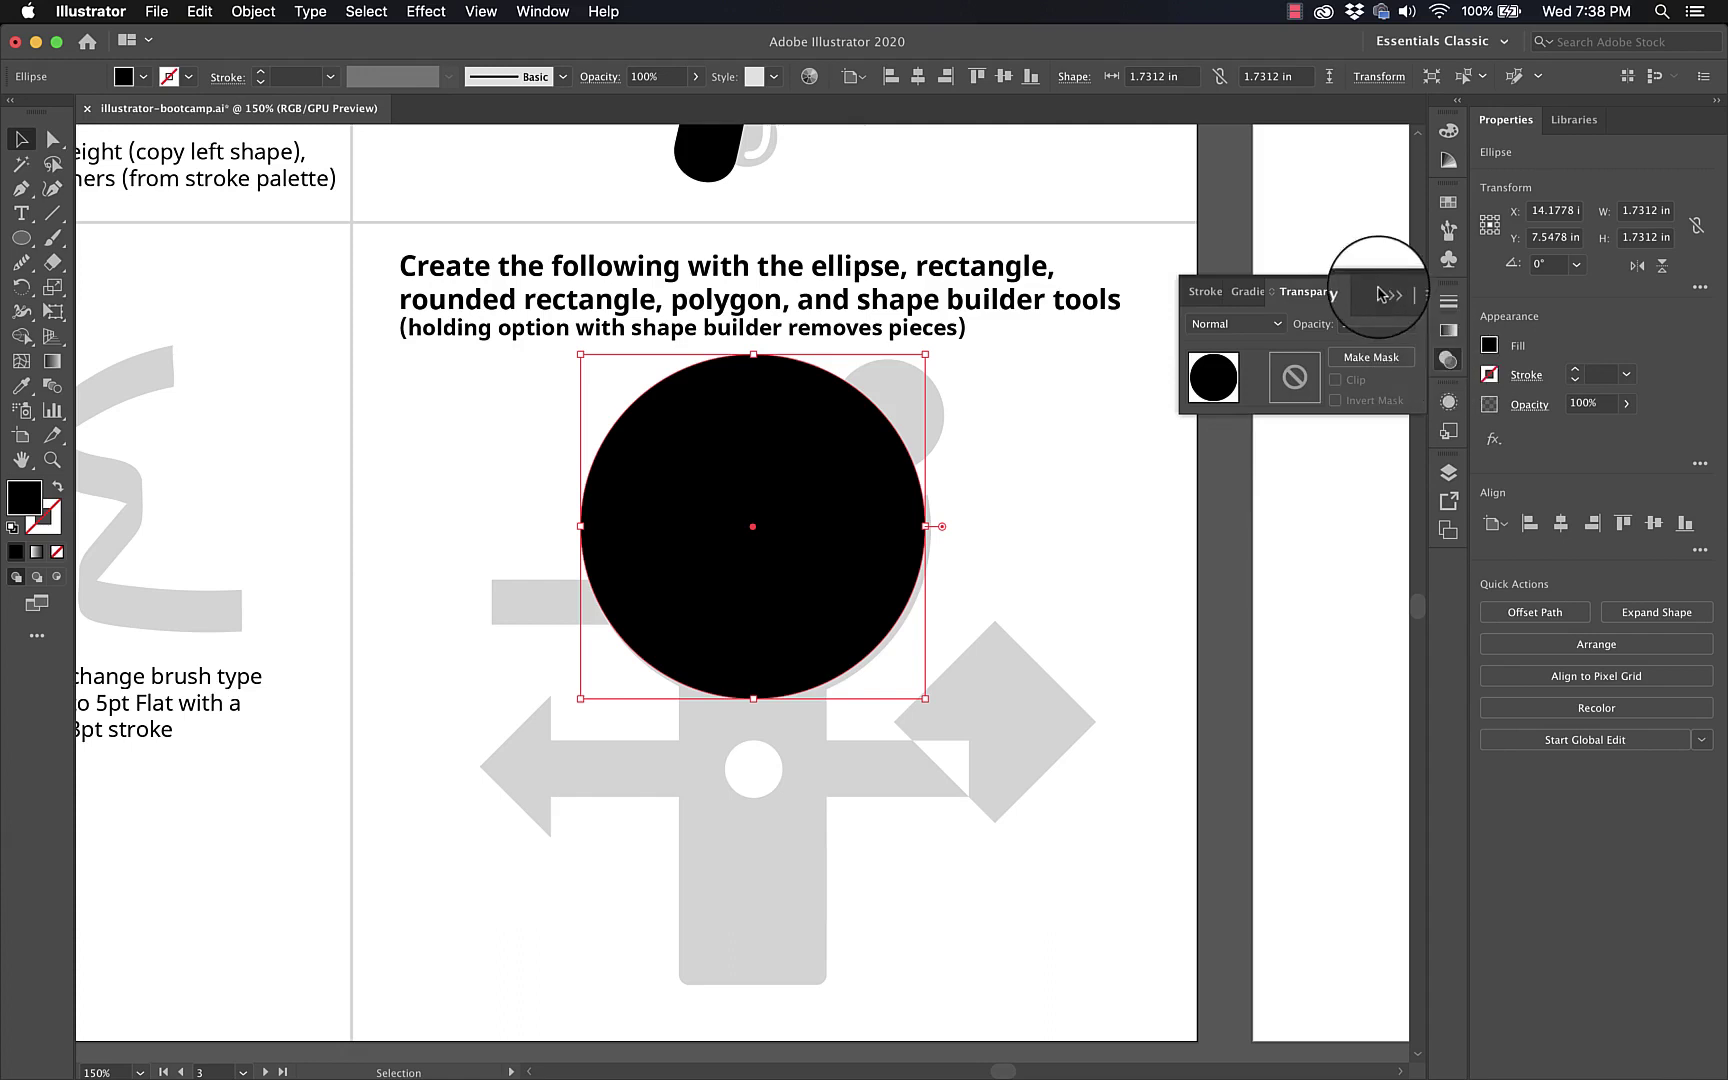
click(1406, 323)
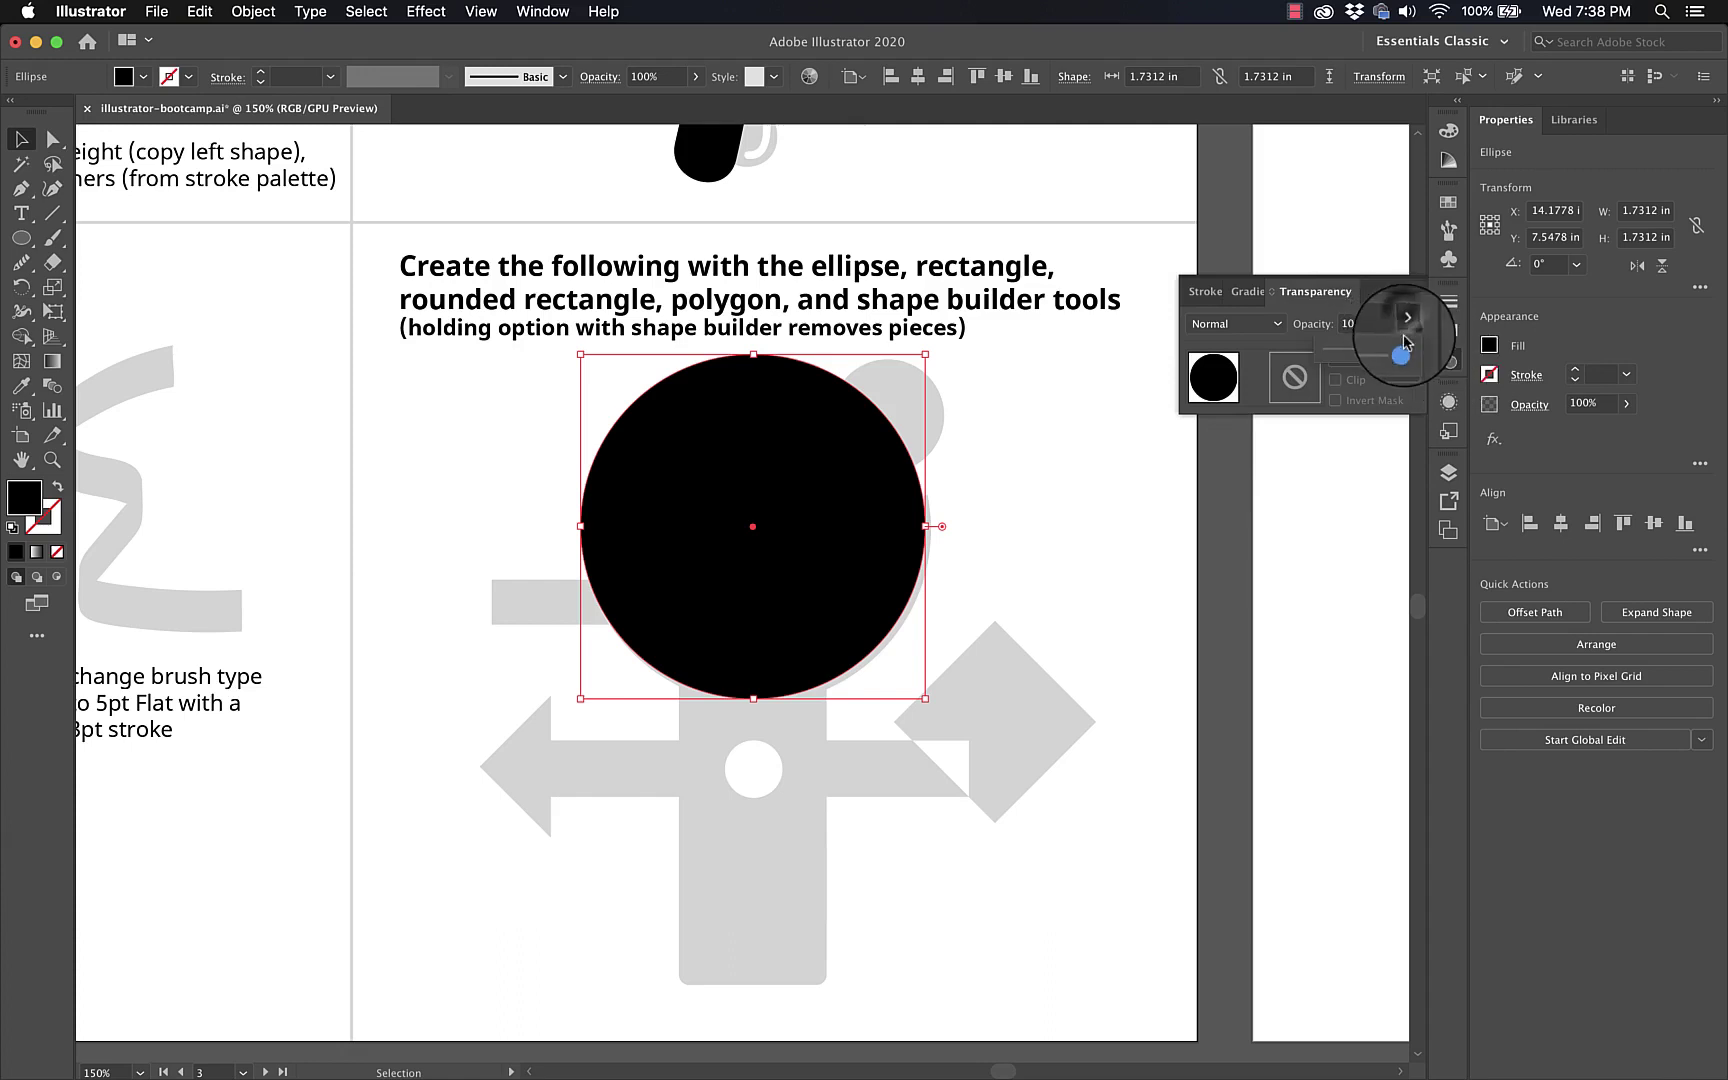
drag(1395, 350, 1362, 352)
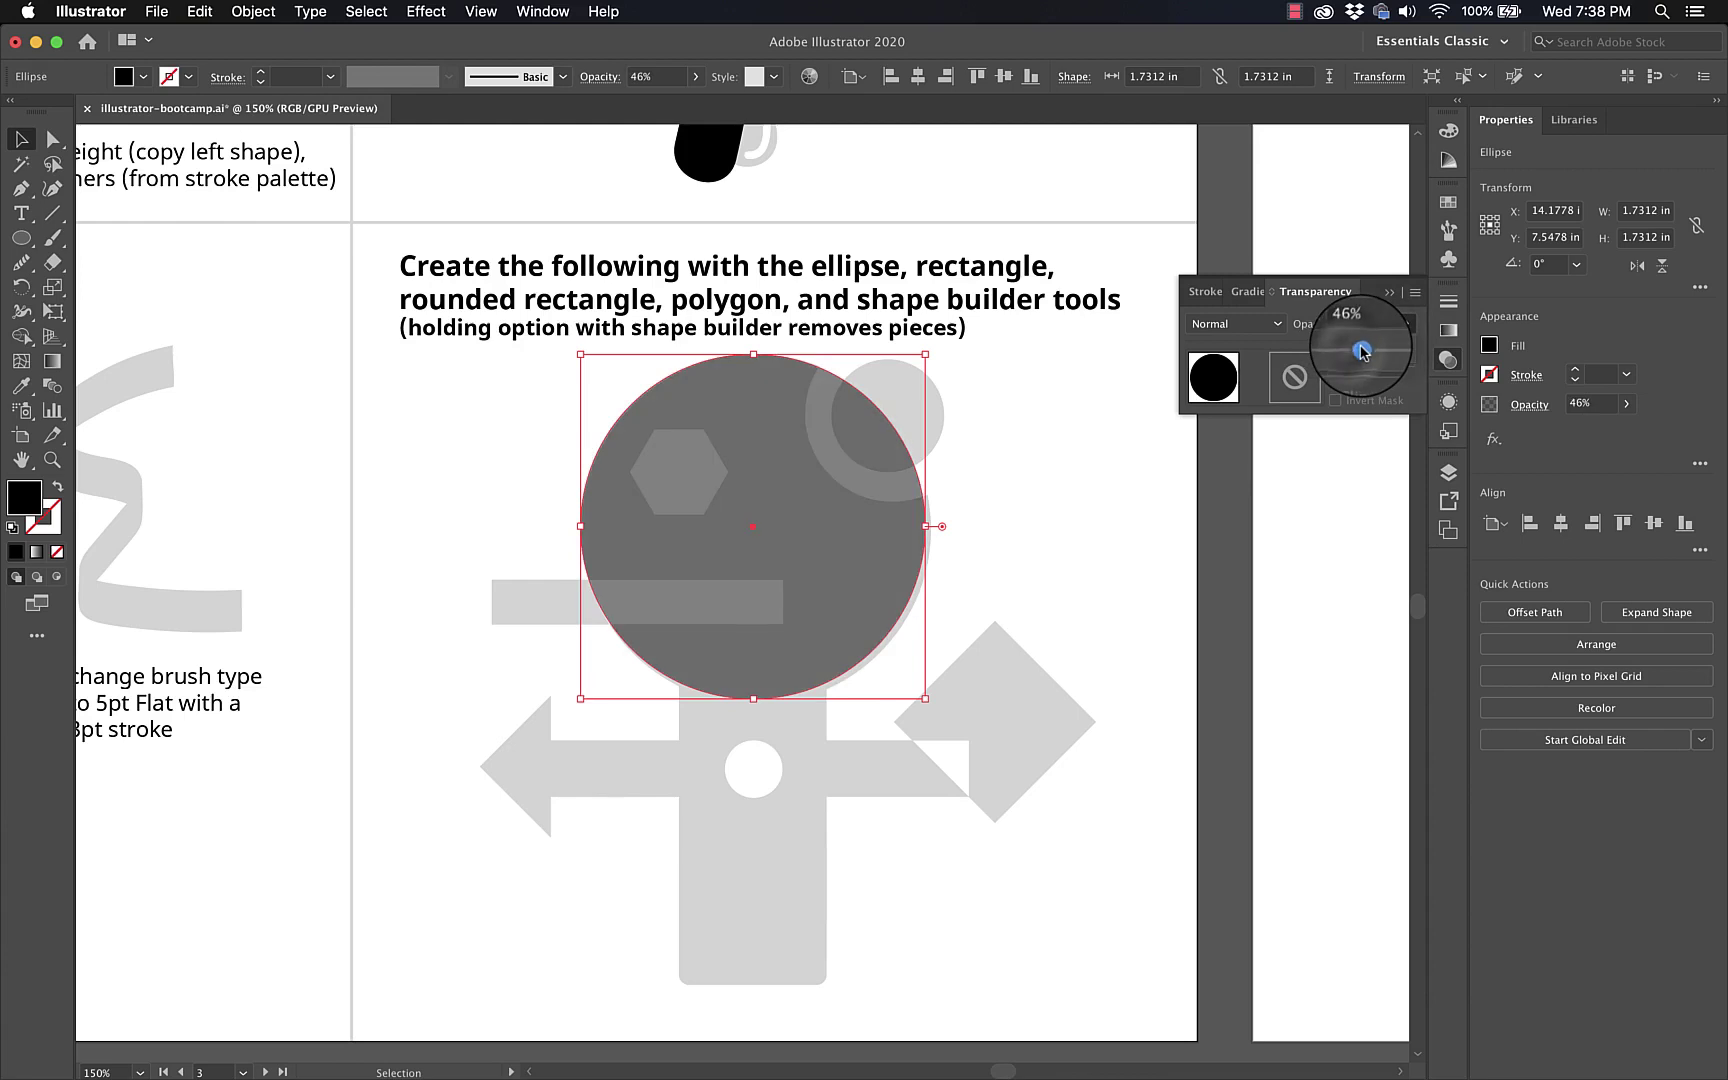
click(1165, 595)
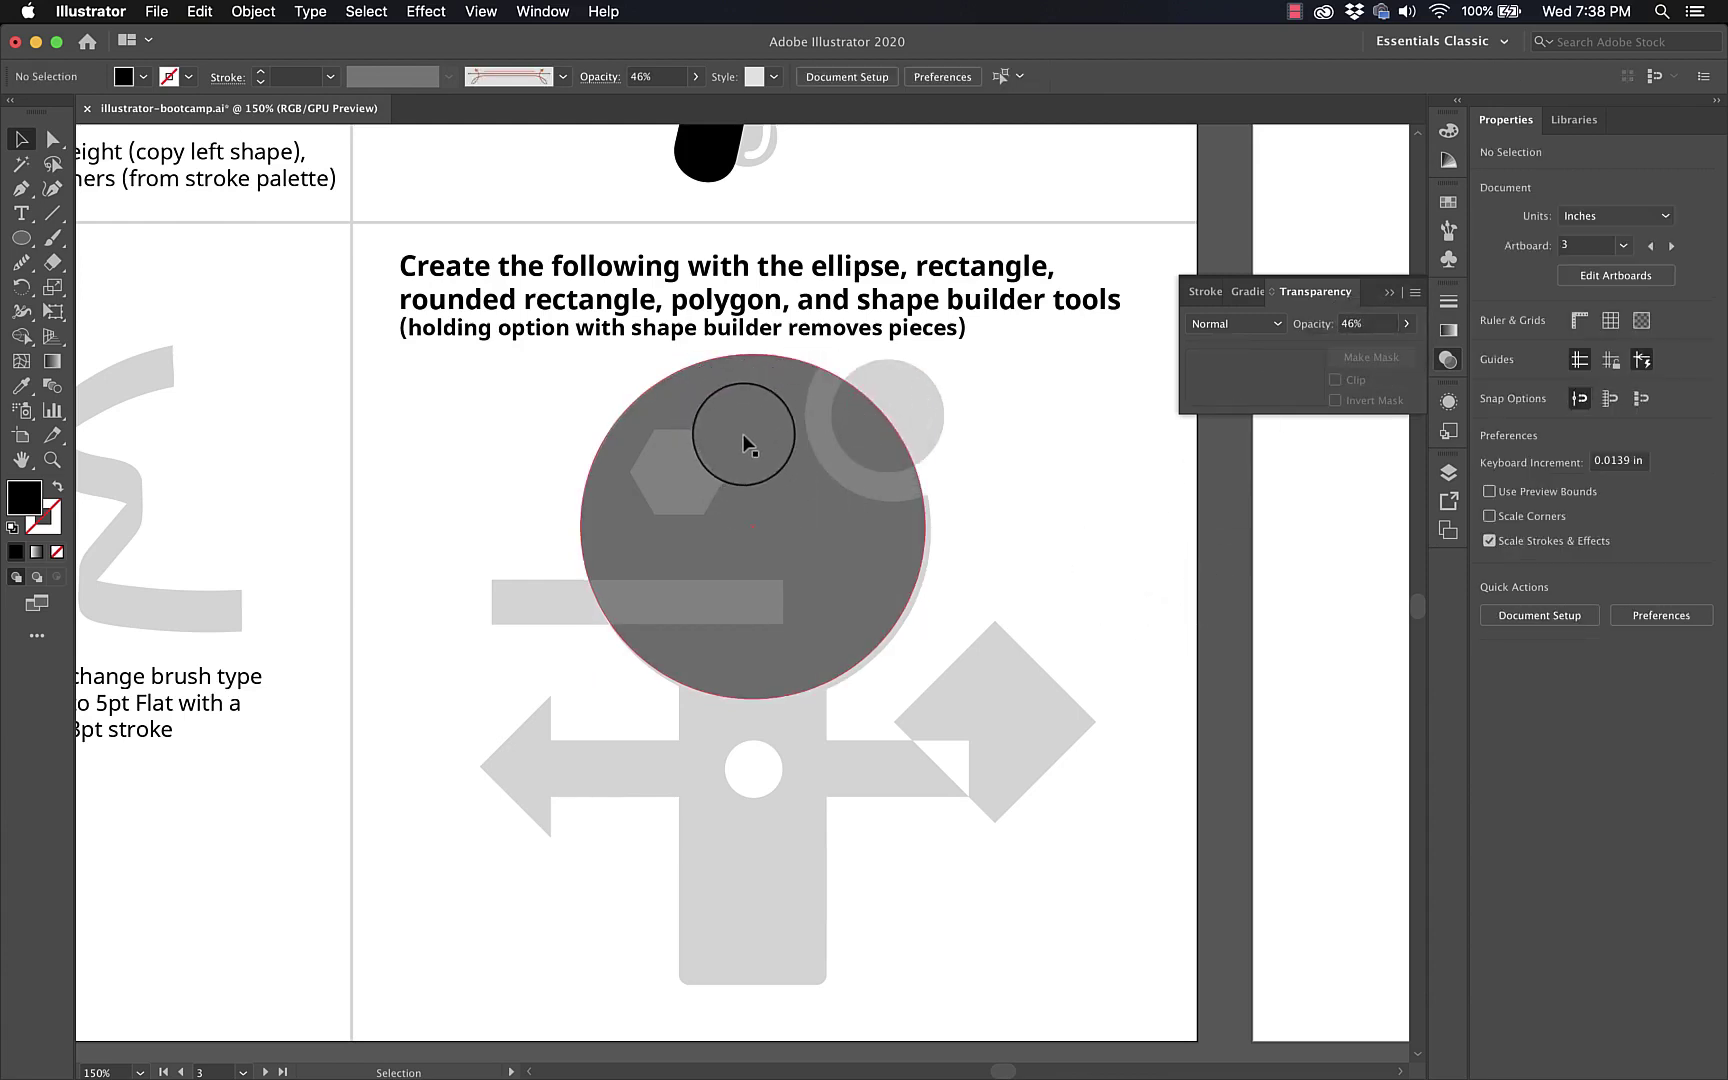
Step: Draw a second circle about 0.85 in wide over the white ring cutout at the large circle's upper right
click(21, 237)
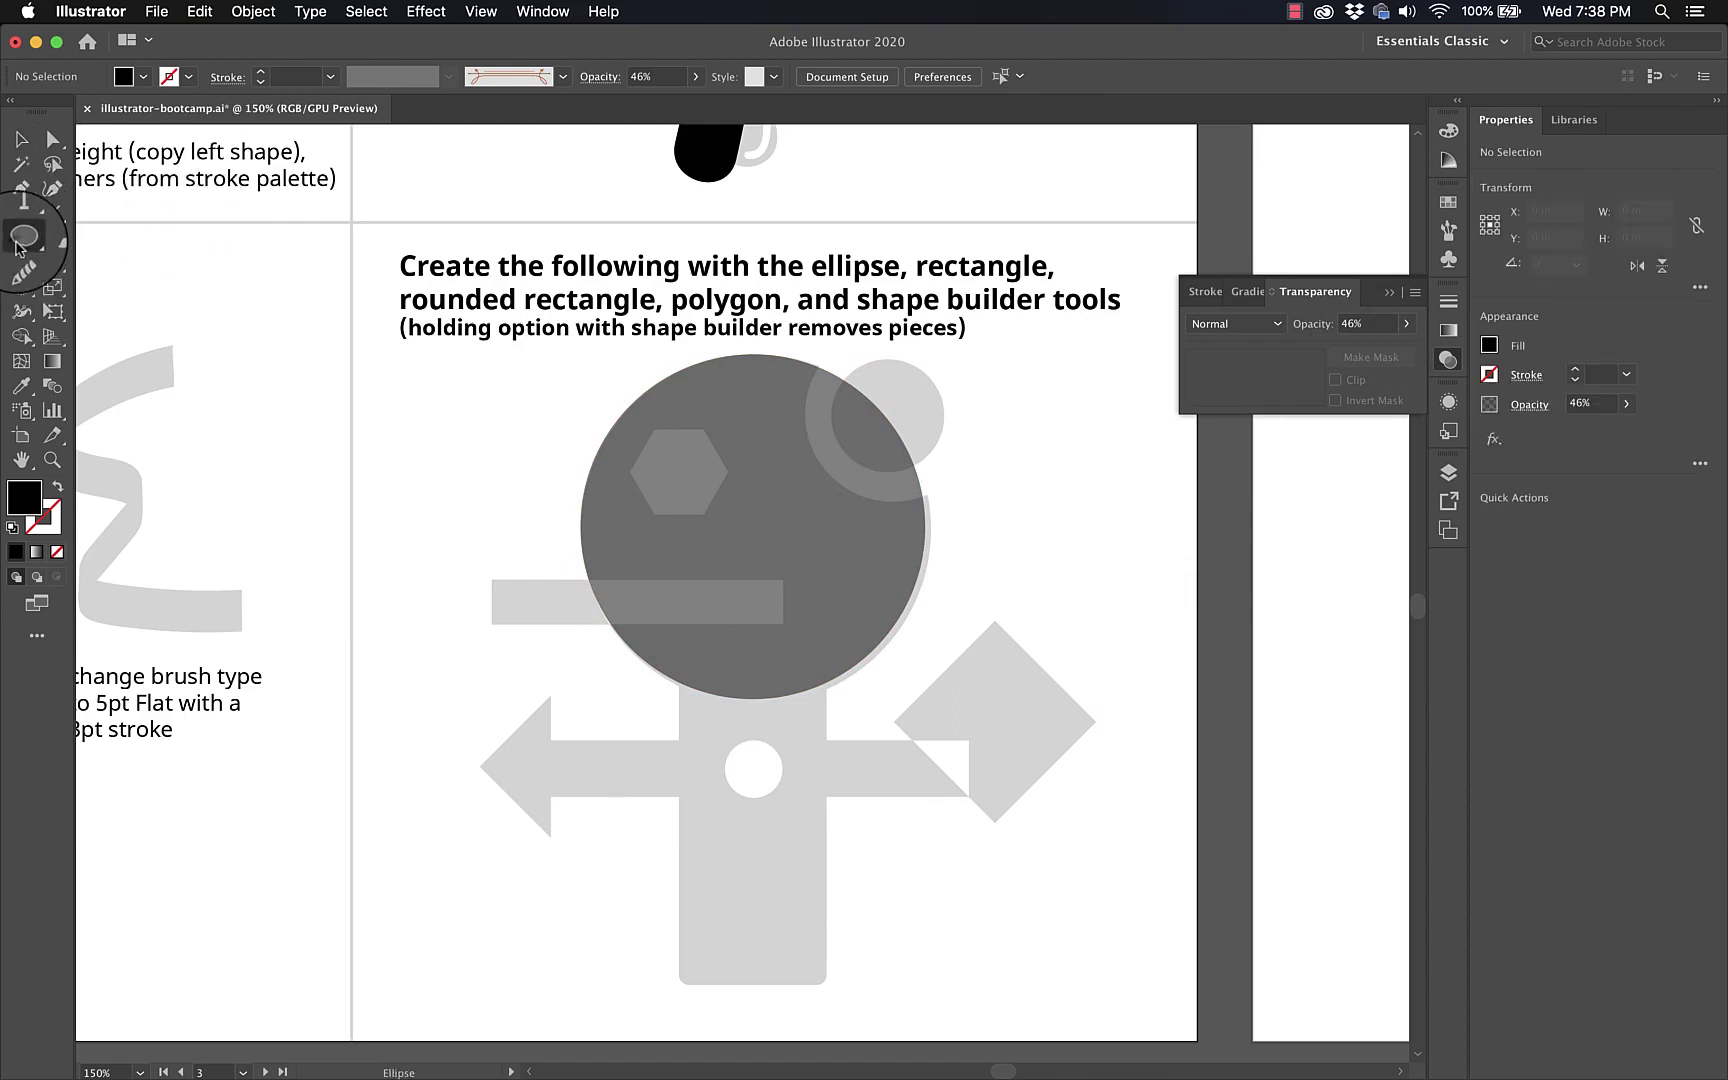
drag(888, 411, 976, 397)
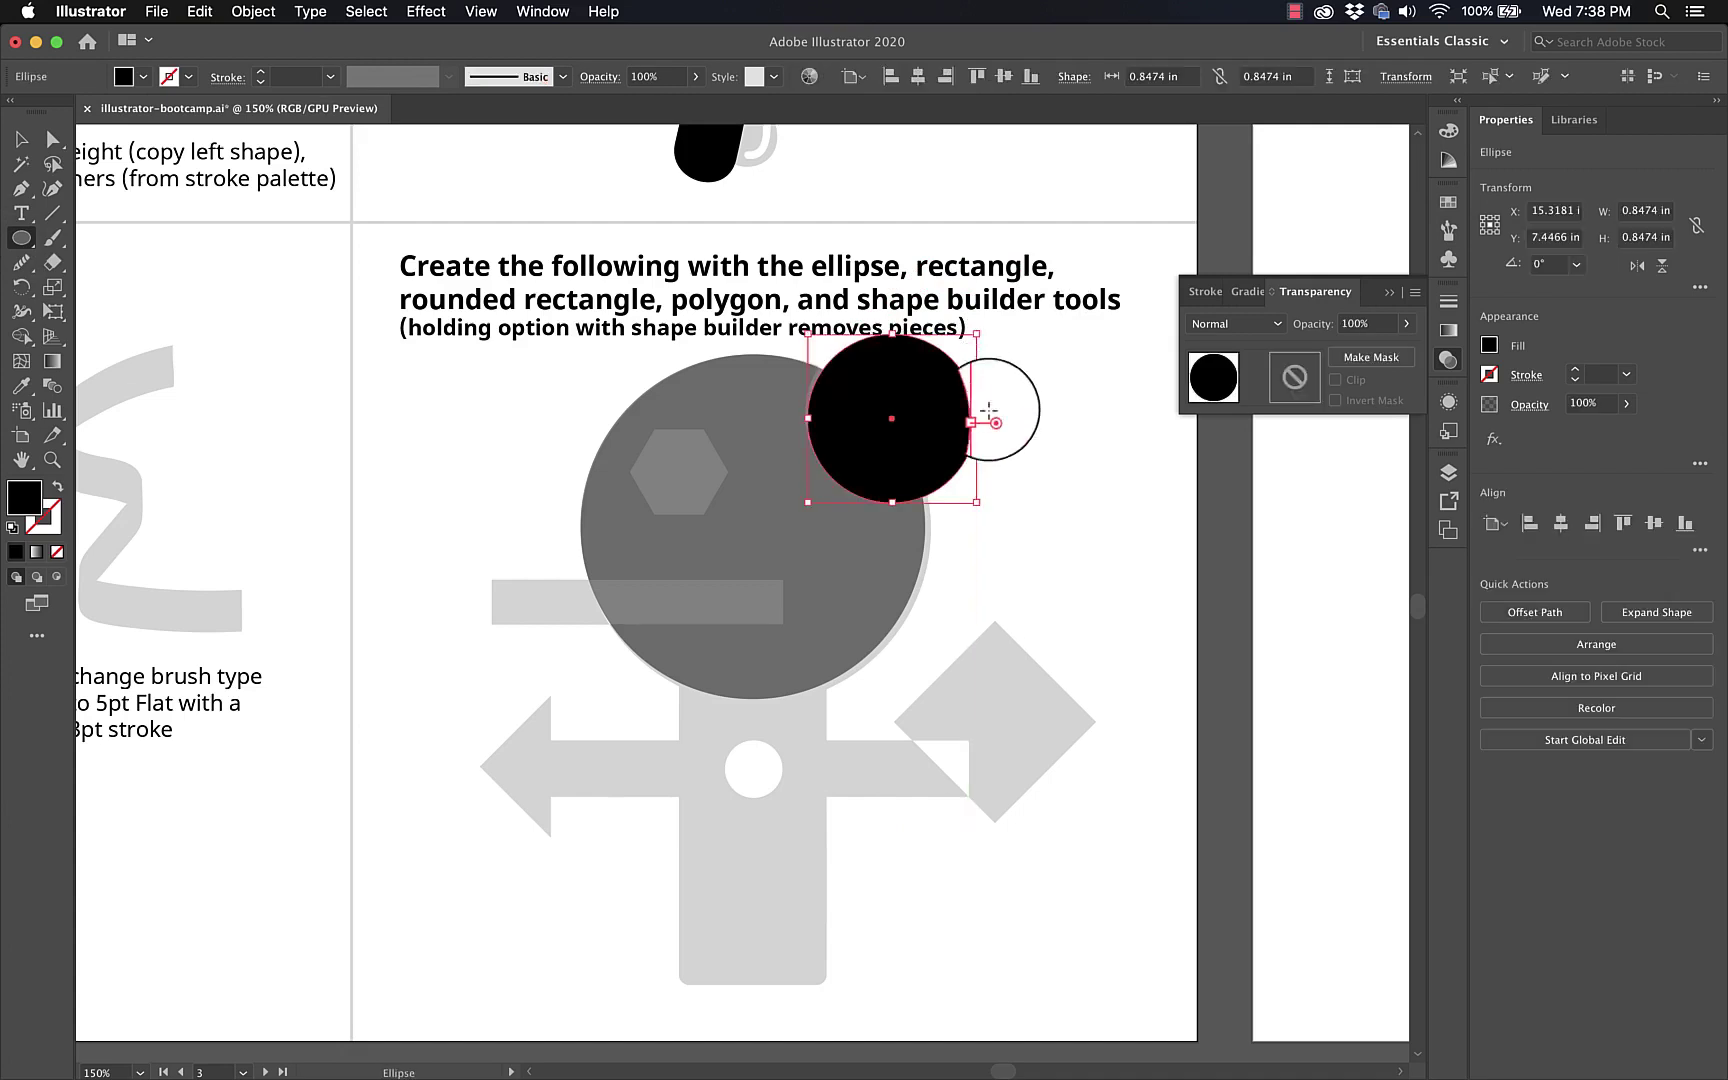
shift+click(803, 598)
click(1041, 405)
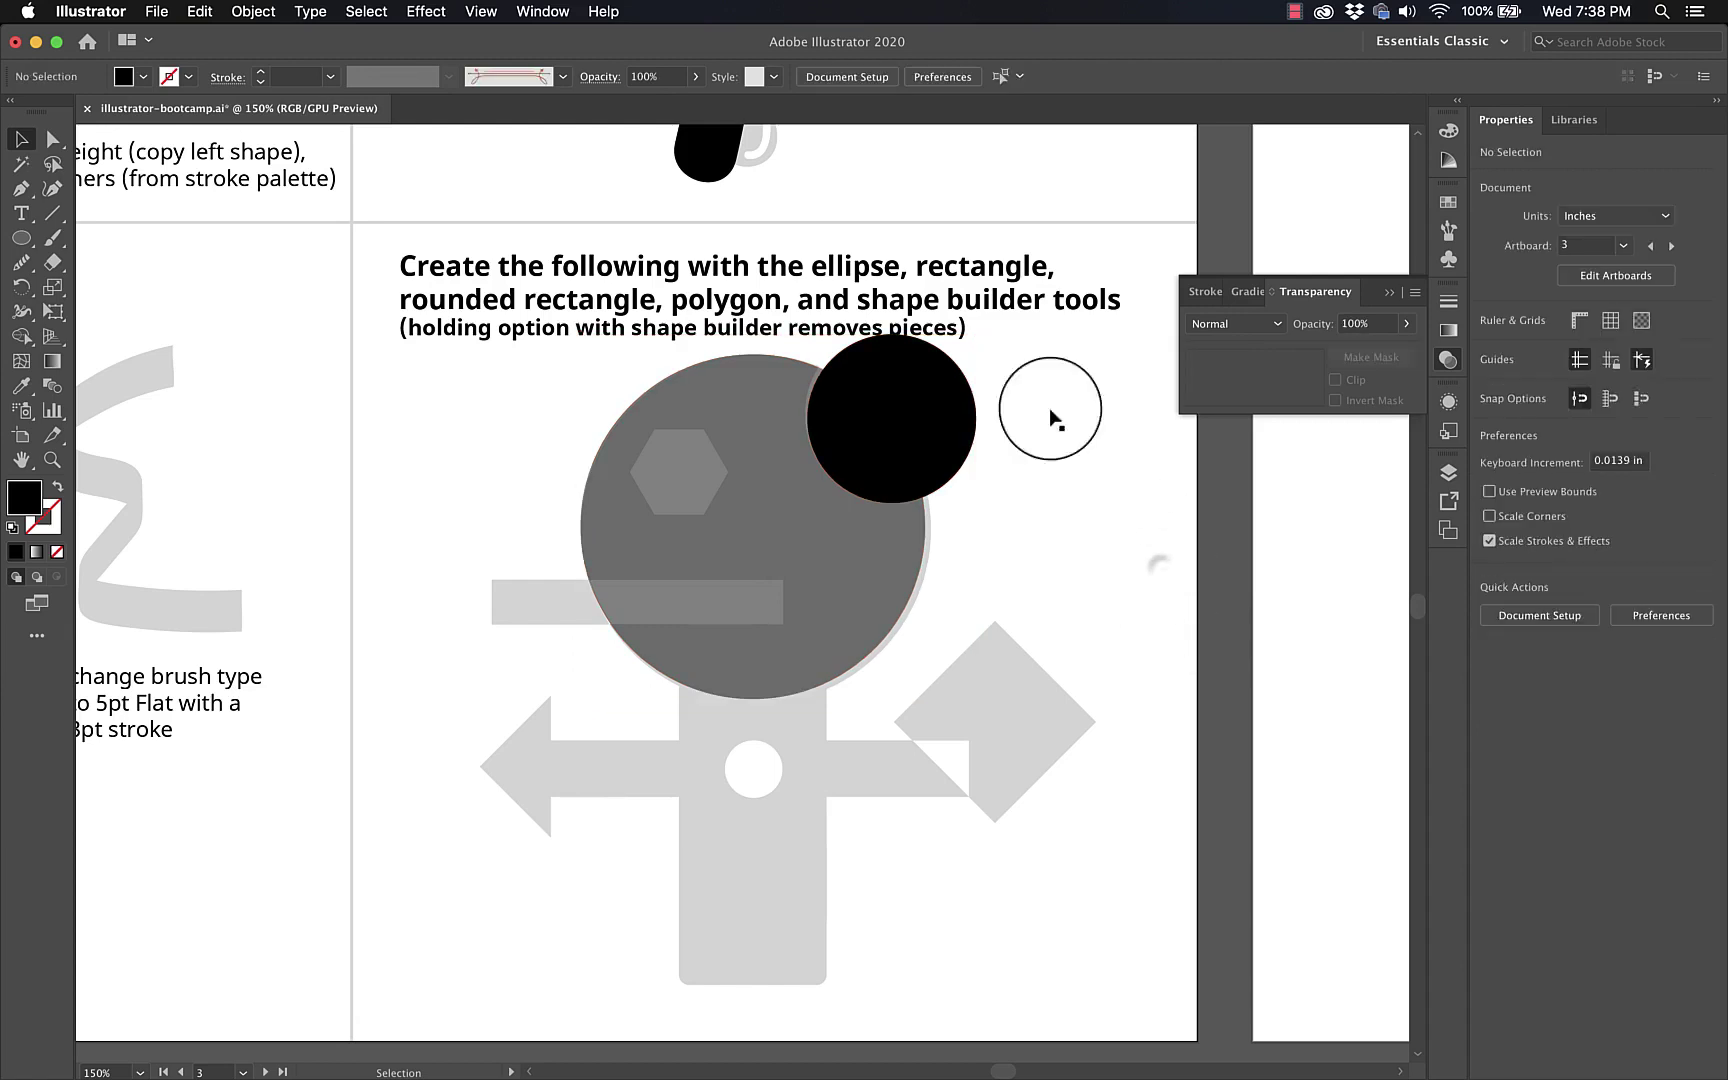
Step: Try the Shape Builder tool on the two overlapping circles with nothing selected
click(958, 437)
shift+click(752, 650)
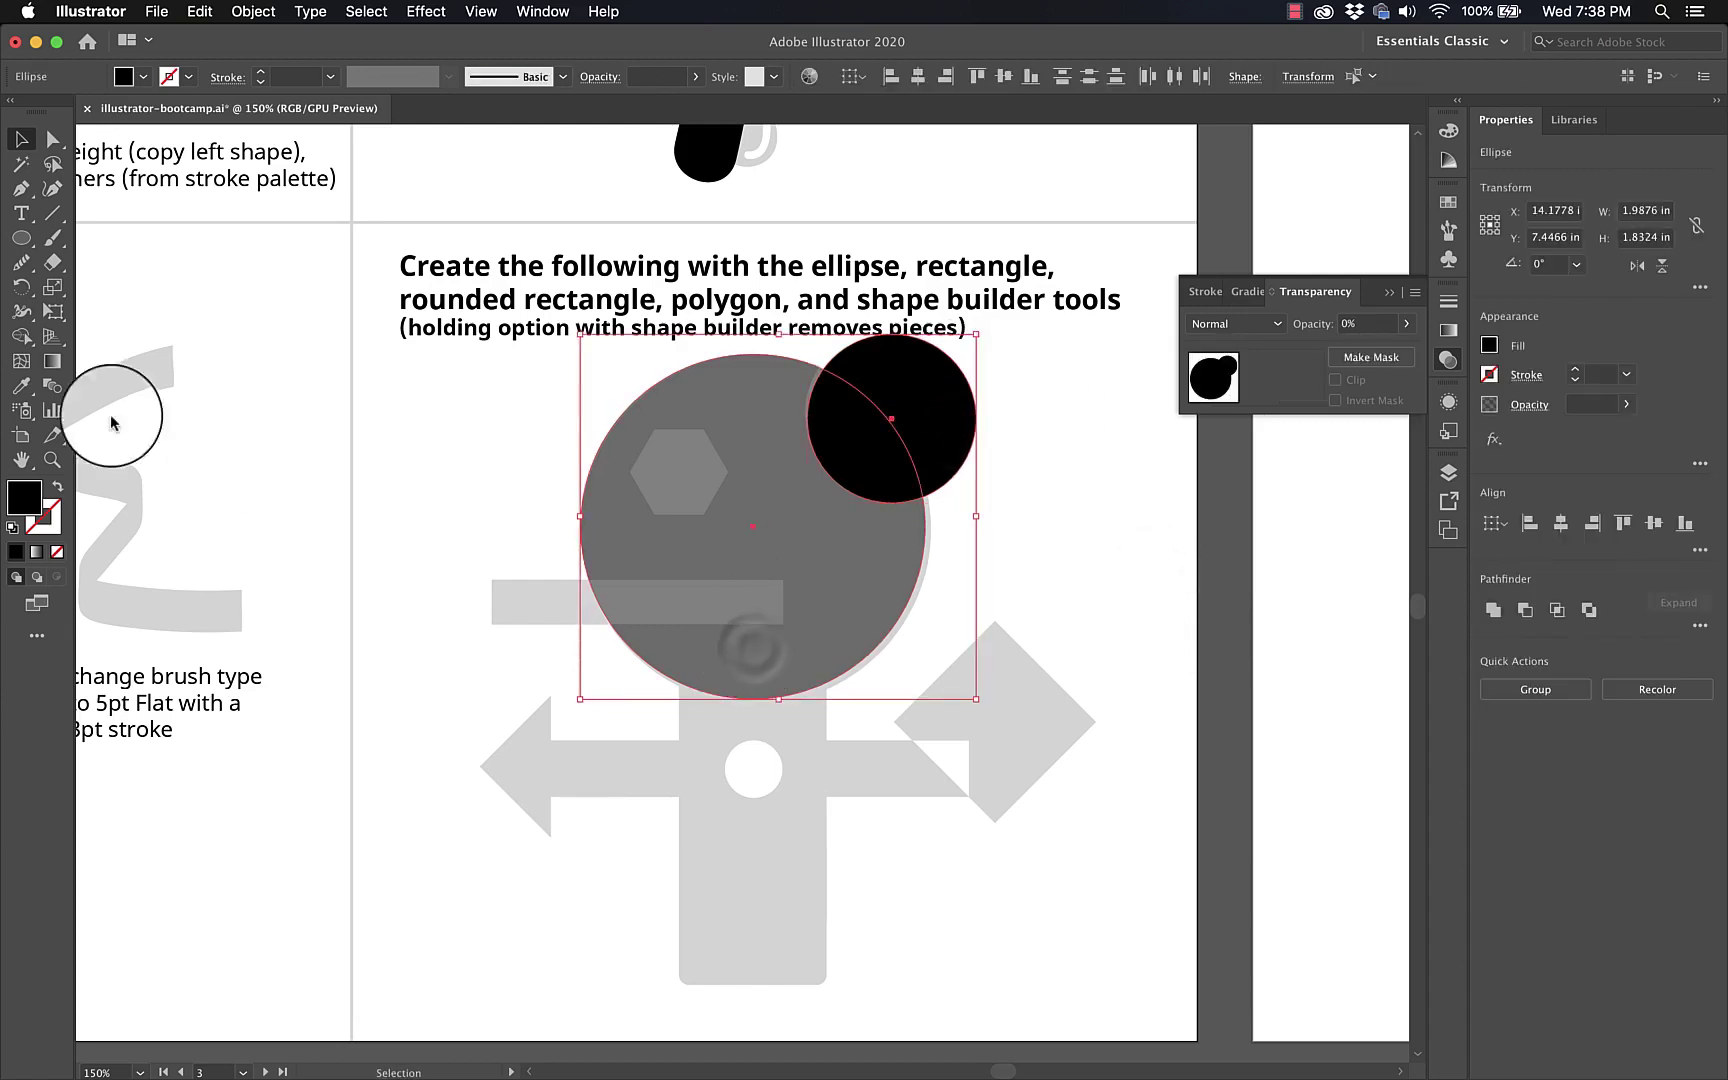
click(21, 337)
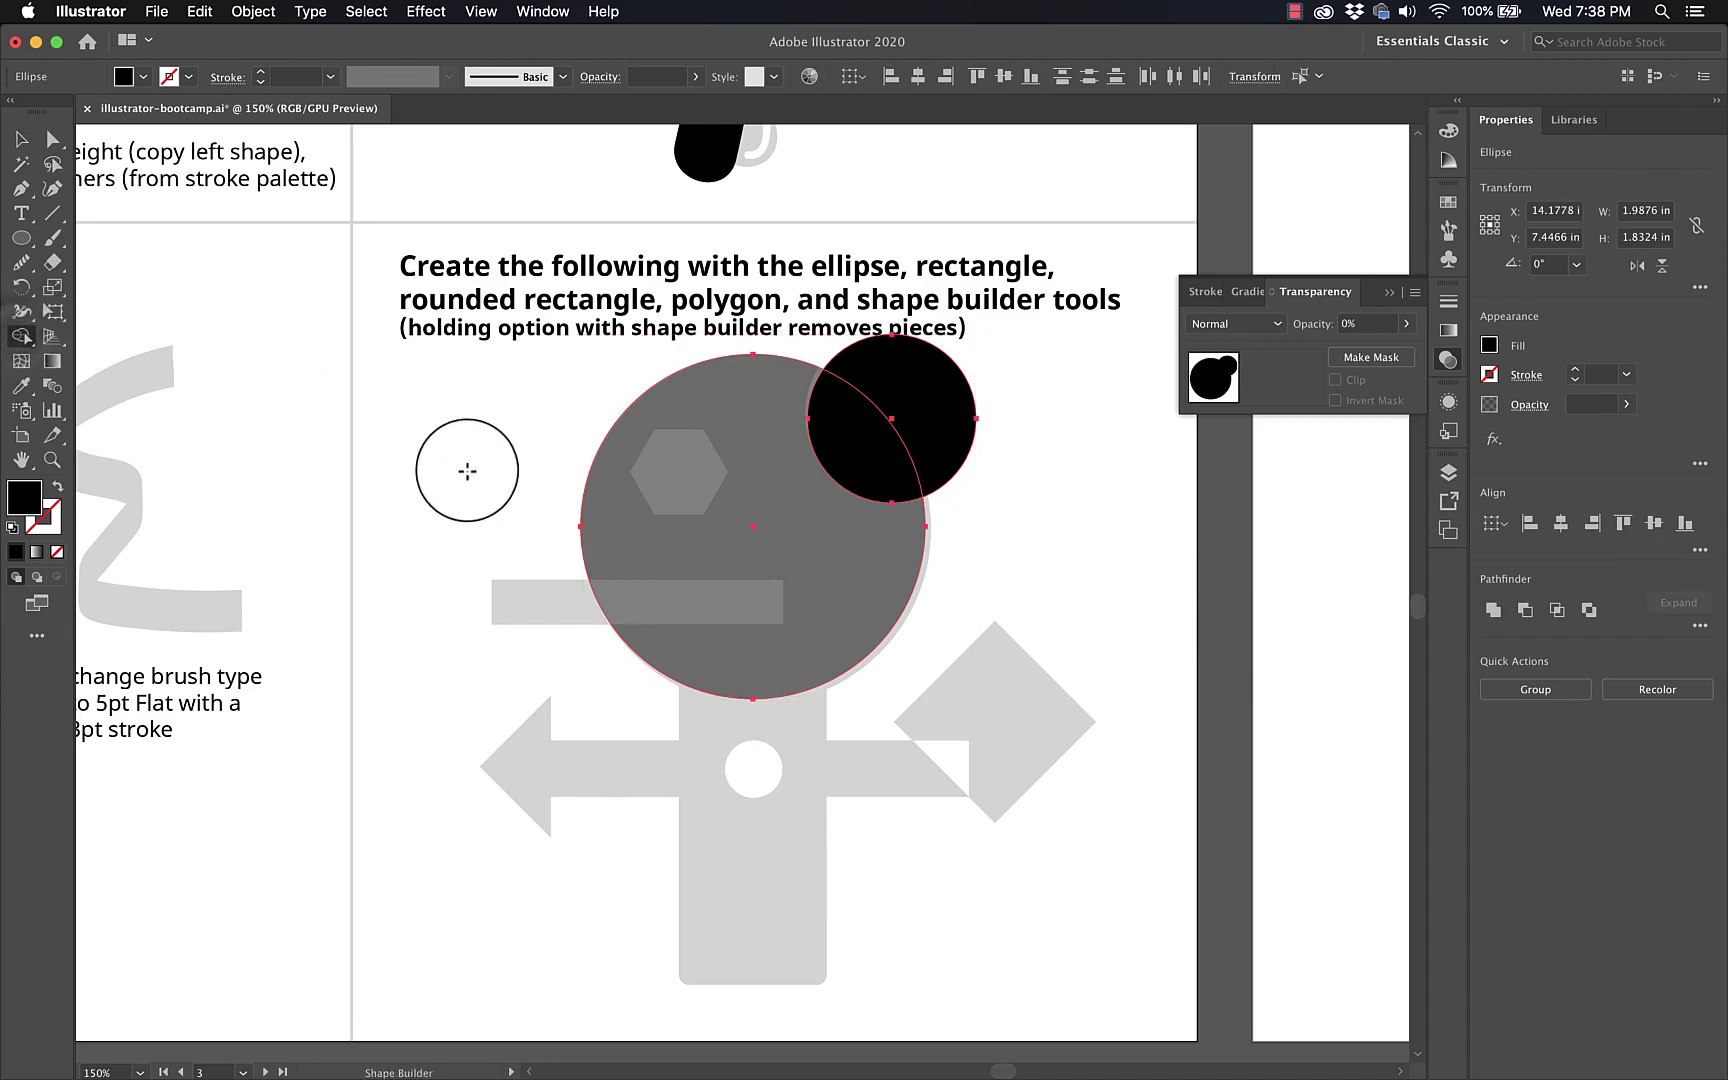
key(v)
click(563, 447)
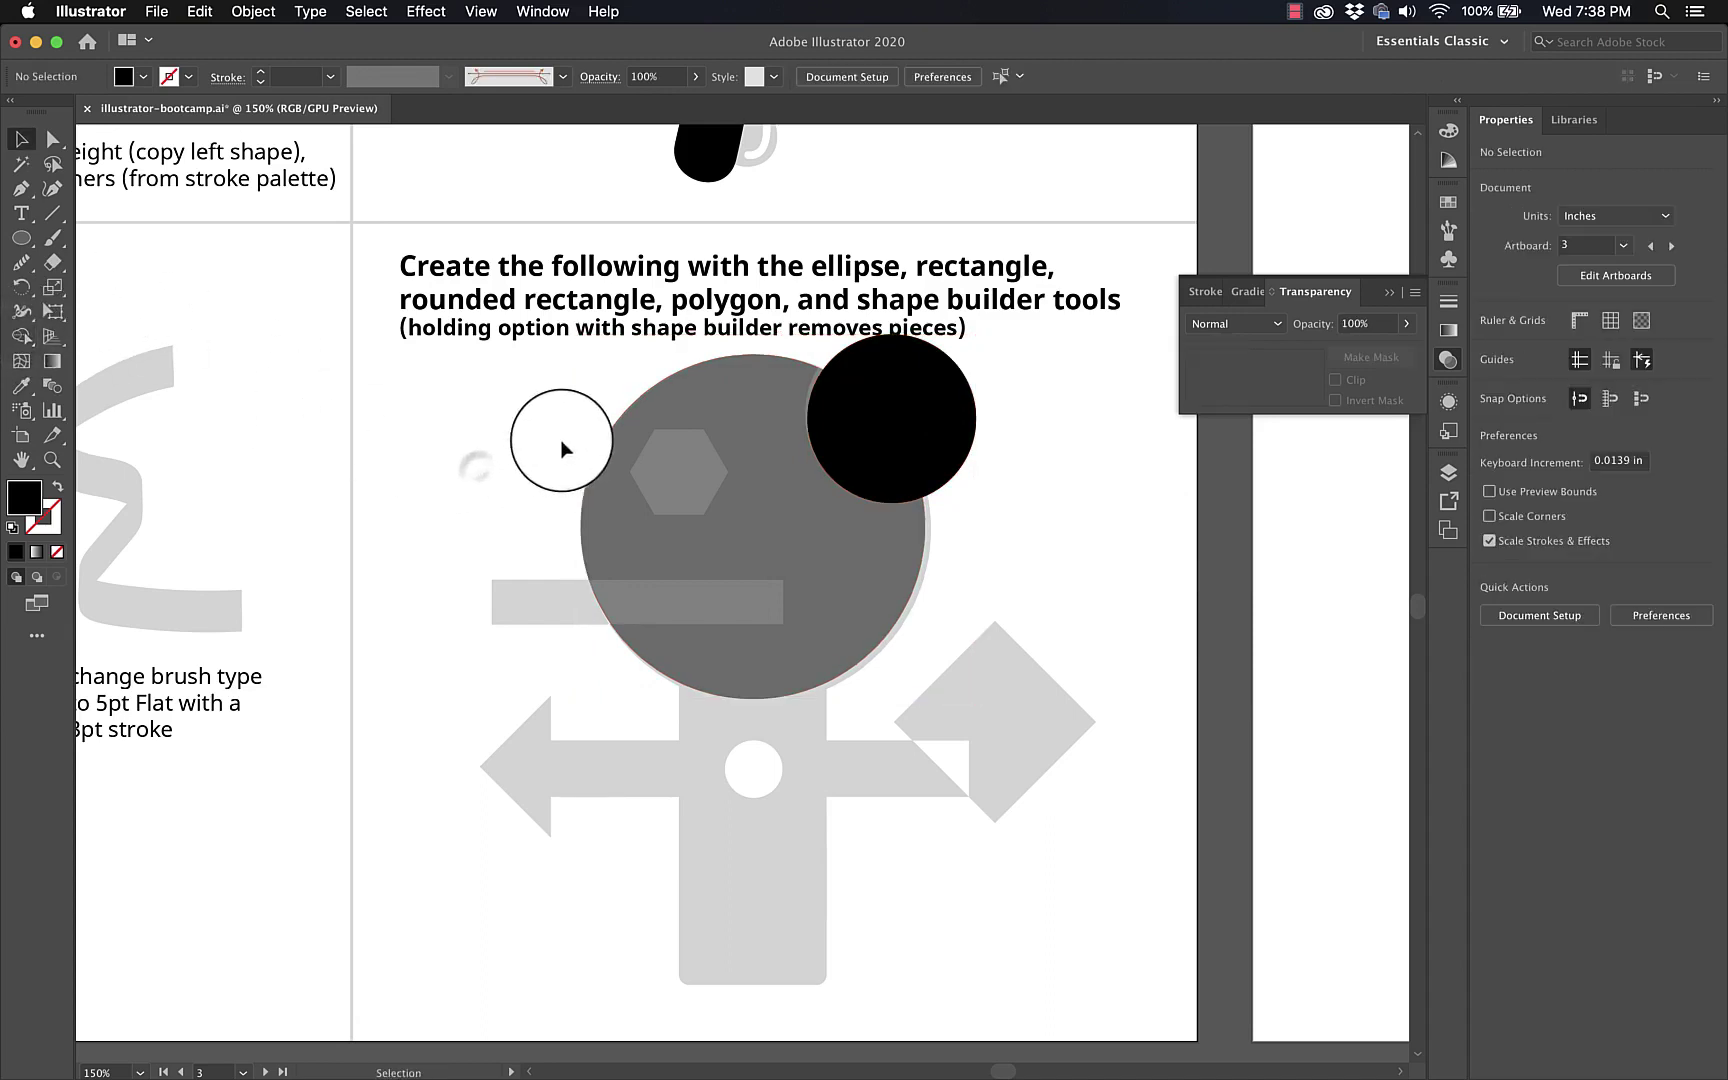
click(21, 337)
click(598, 452)
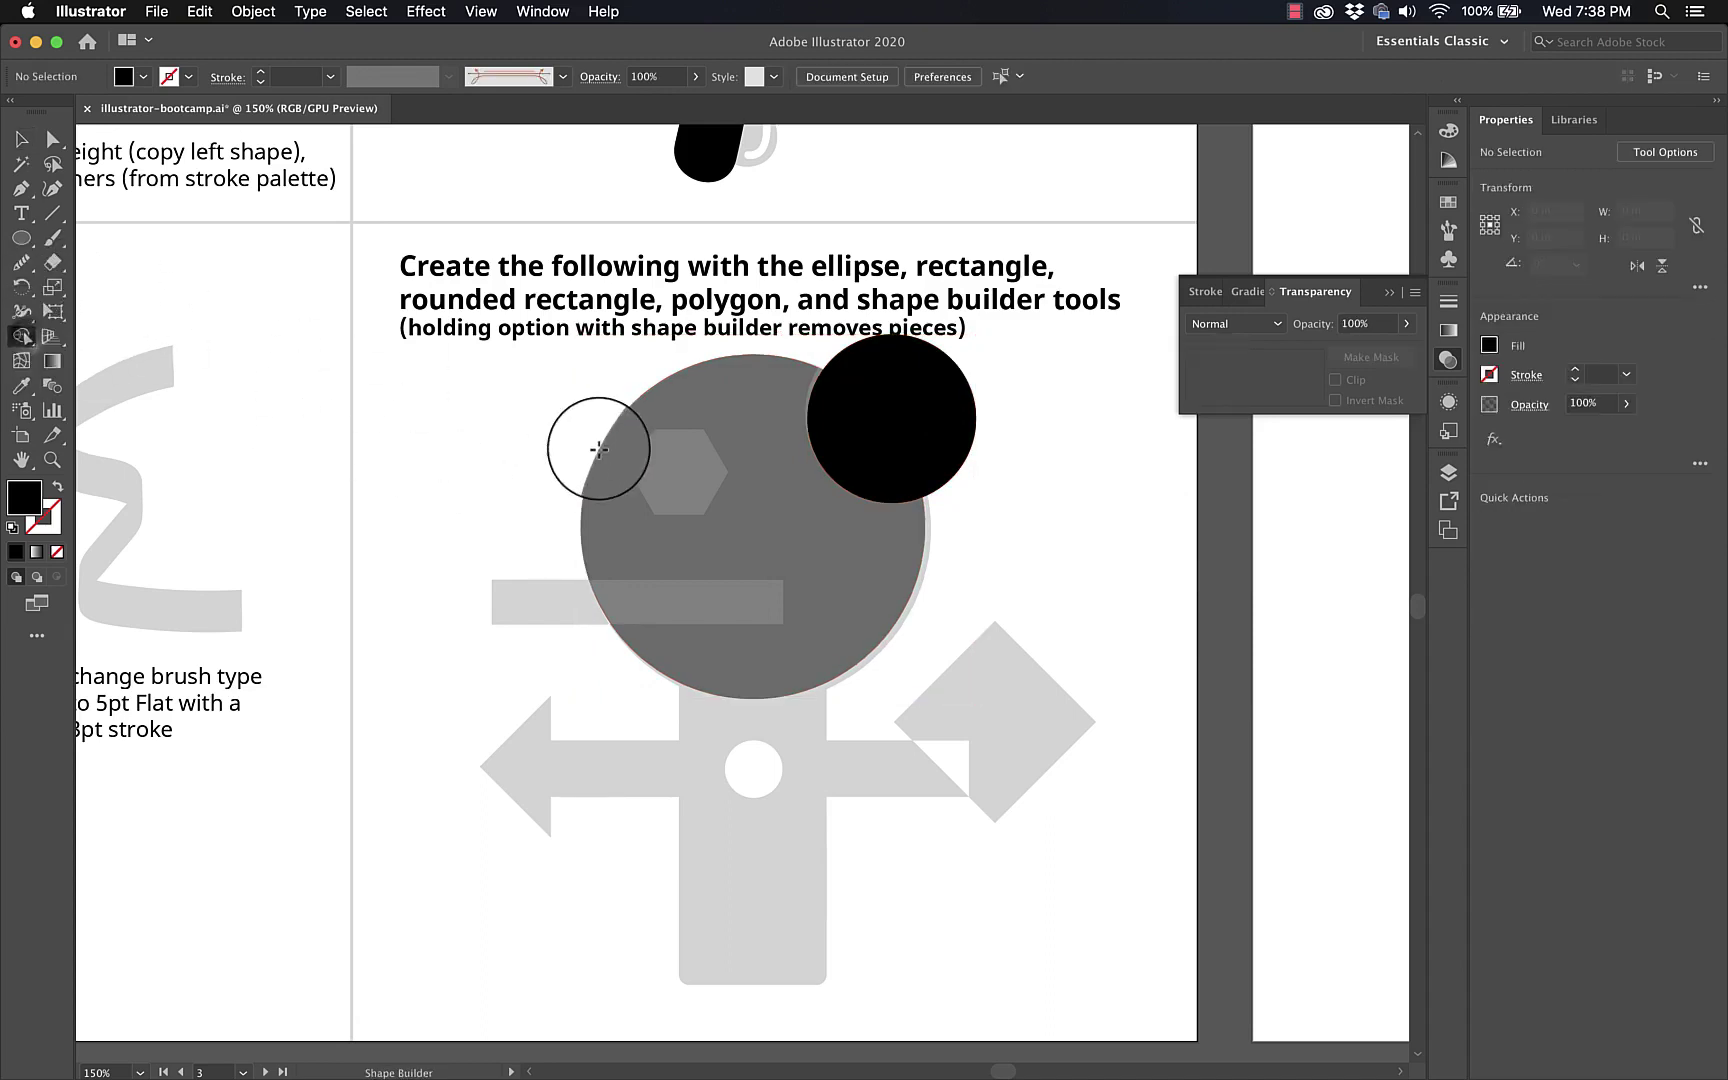
click(962, 396)
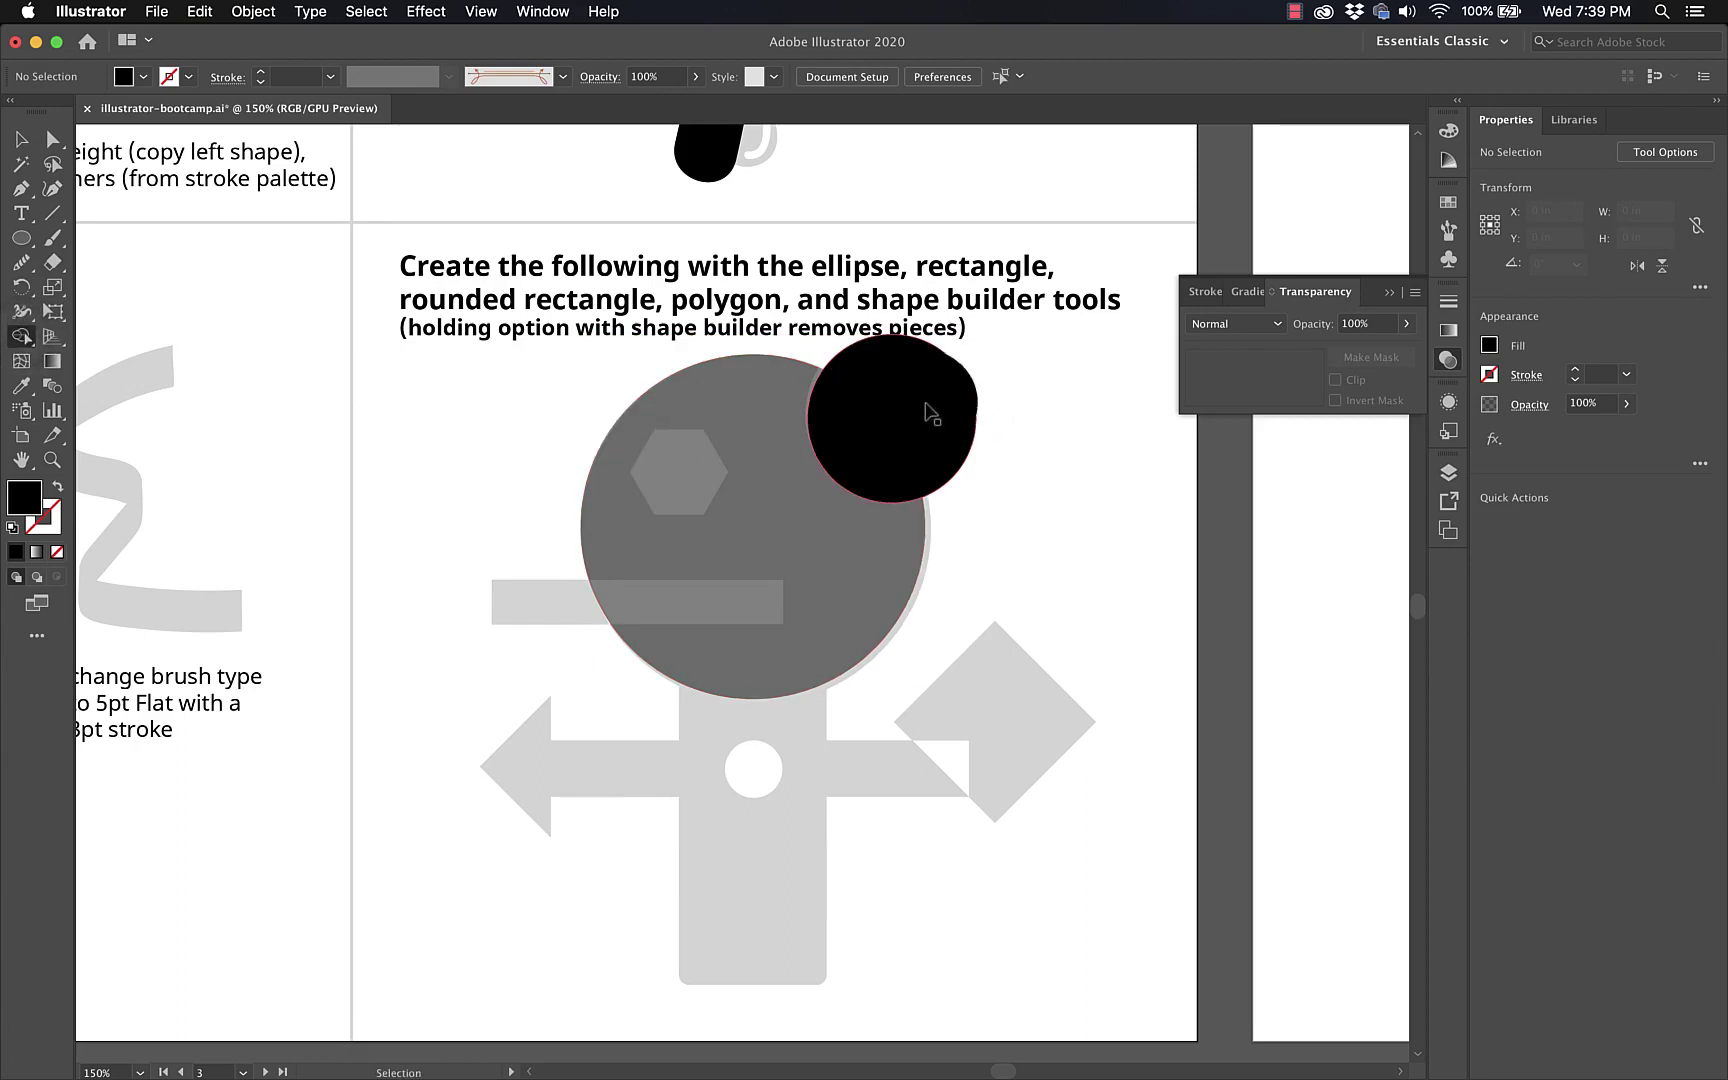
click(900, 471)
Step: Select both overlapping circles and merge them into one shape with the Shape Builder tool
super+click(937, 433)
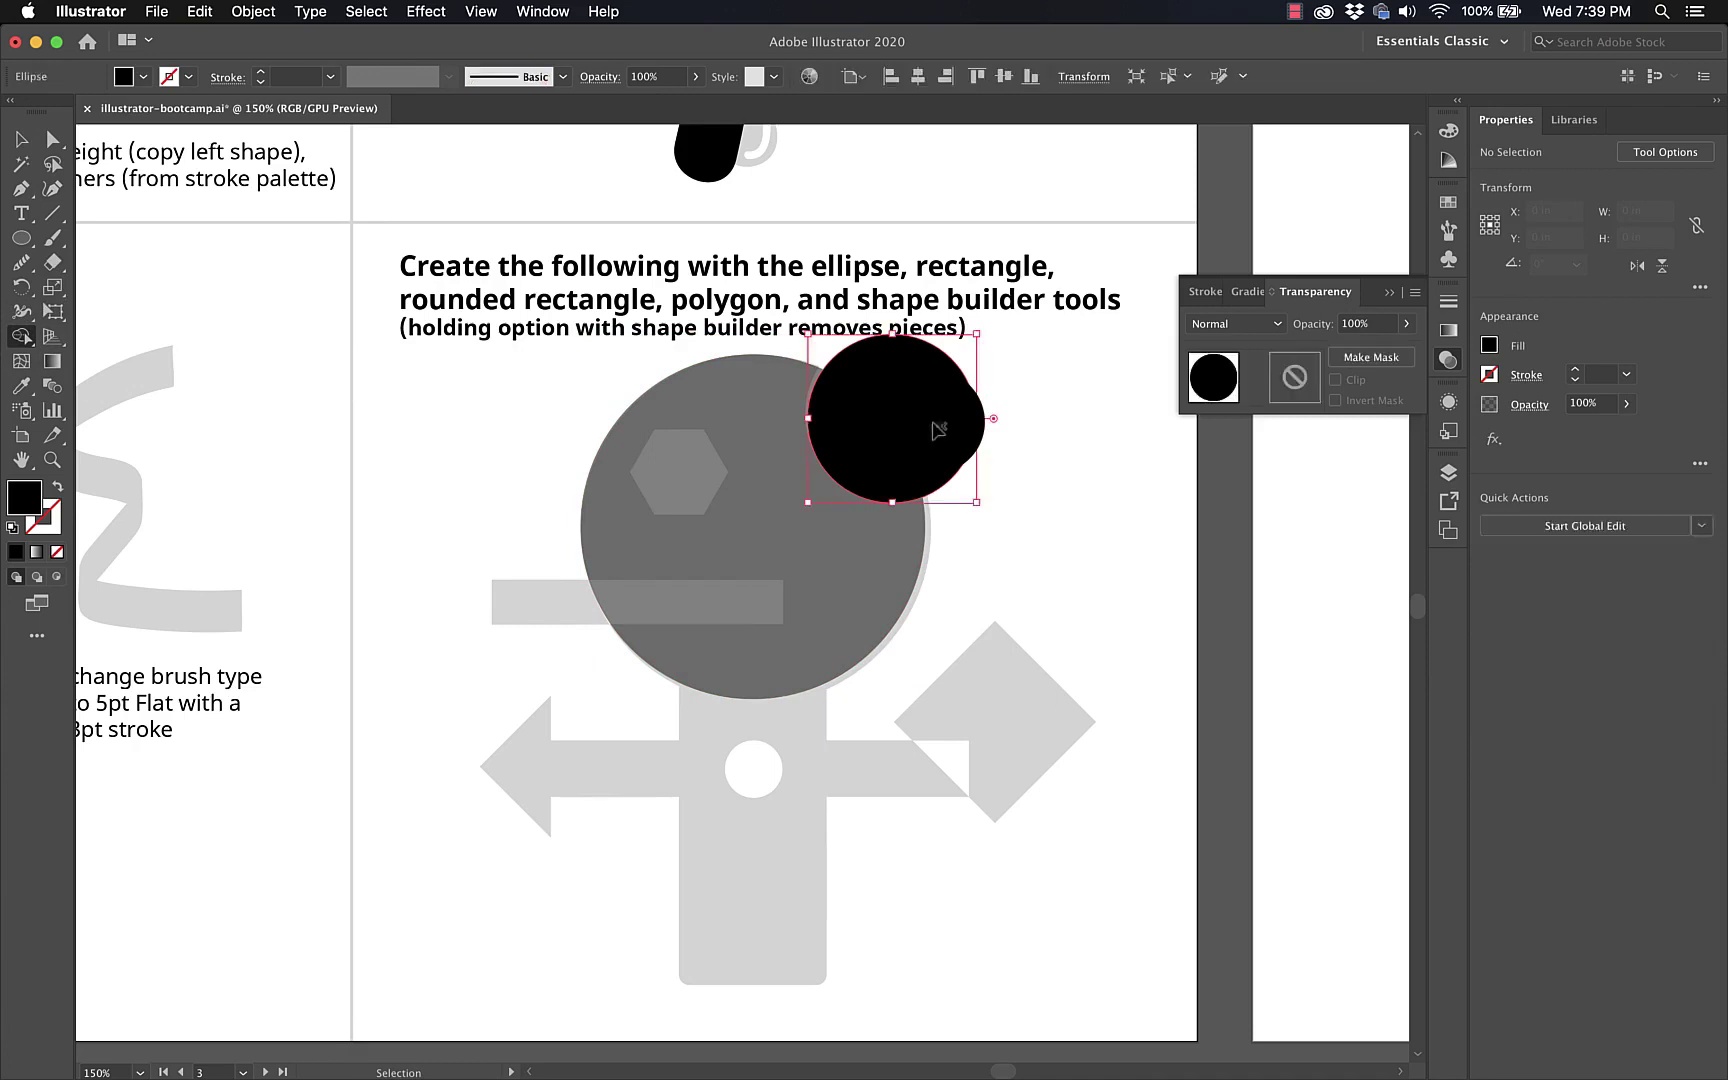
shift+super+click(807, 568)
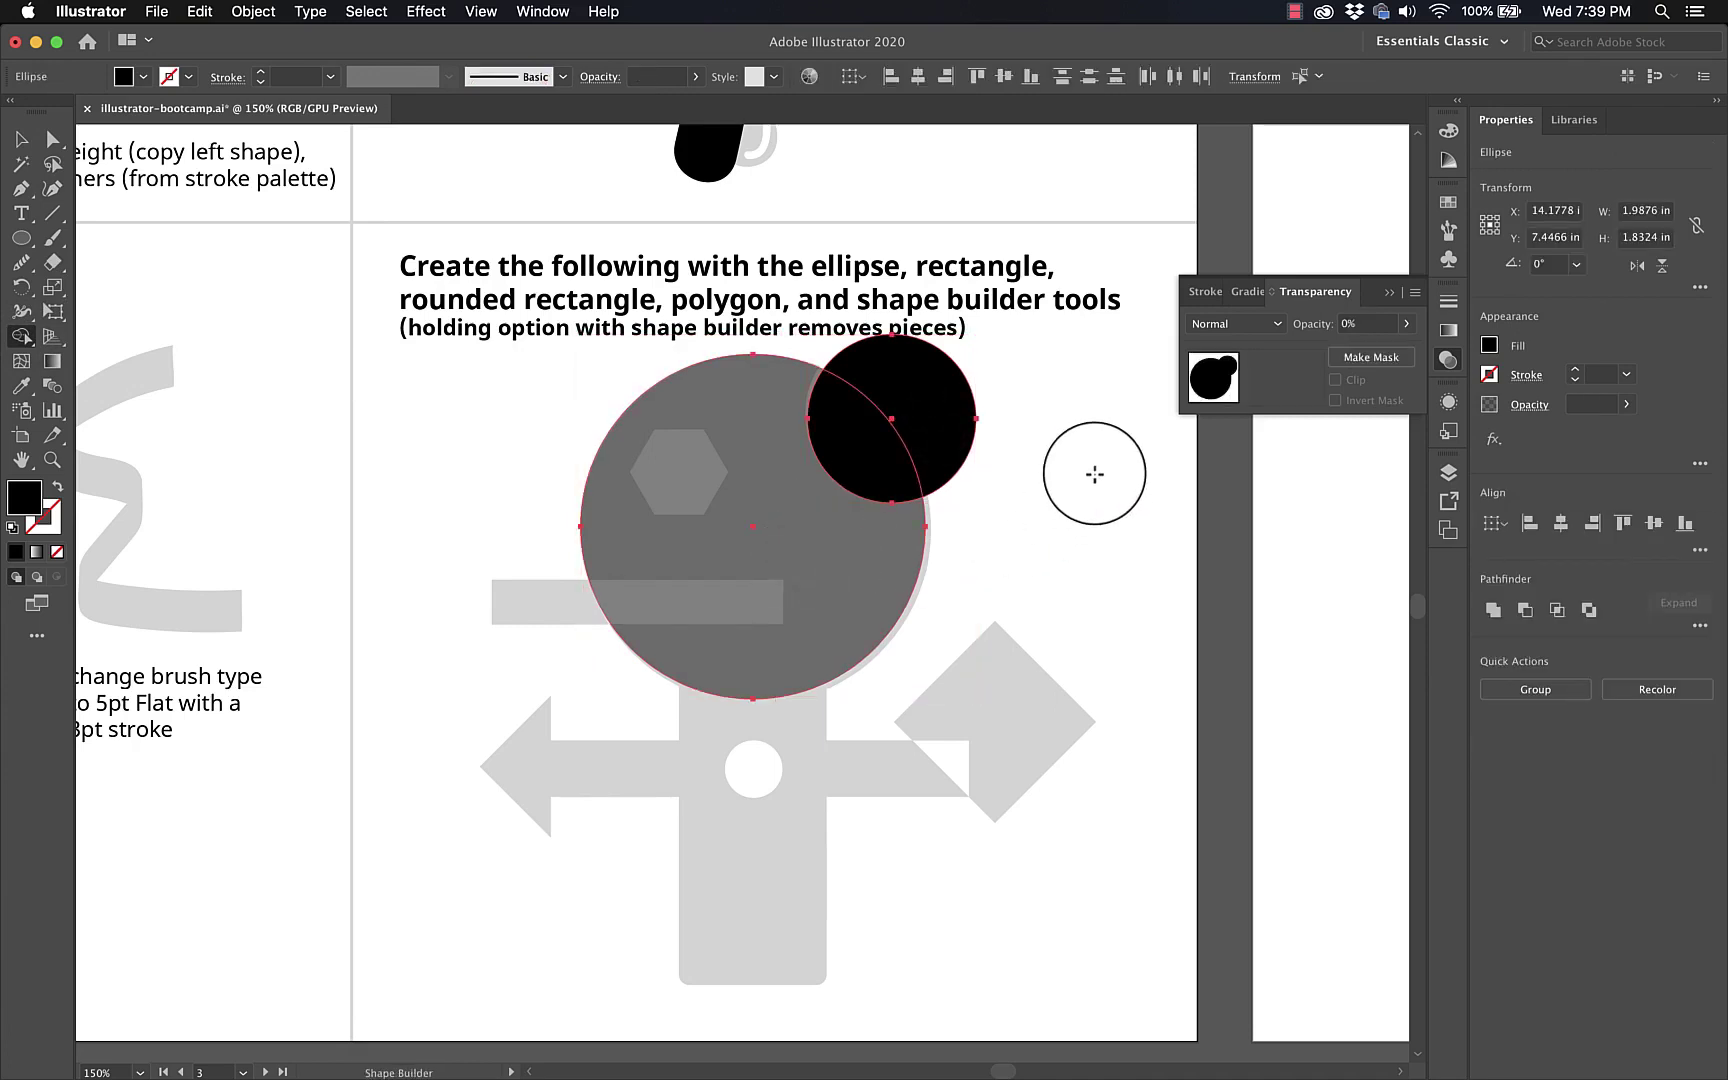
click(24, 345)
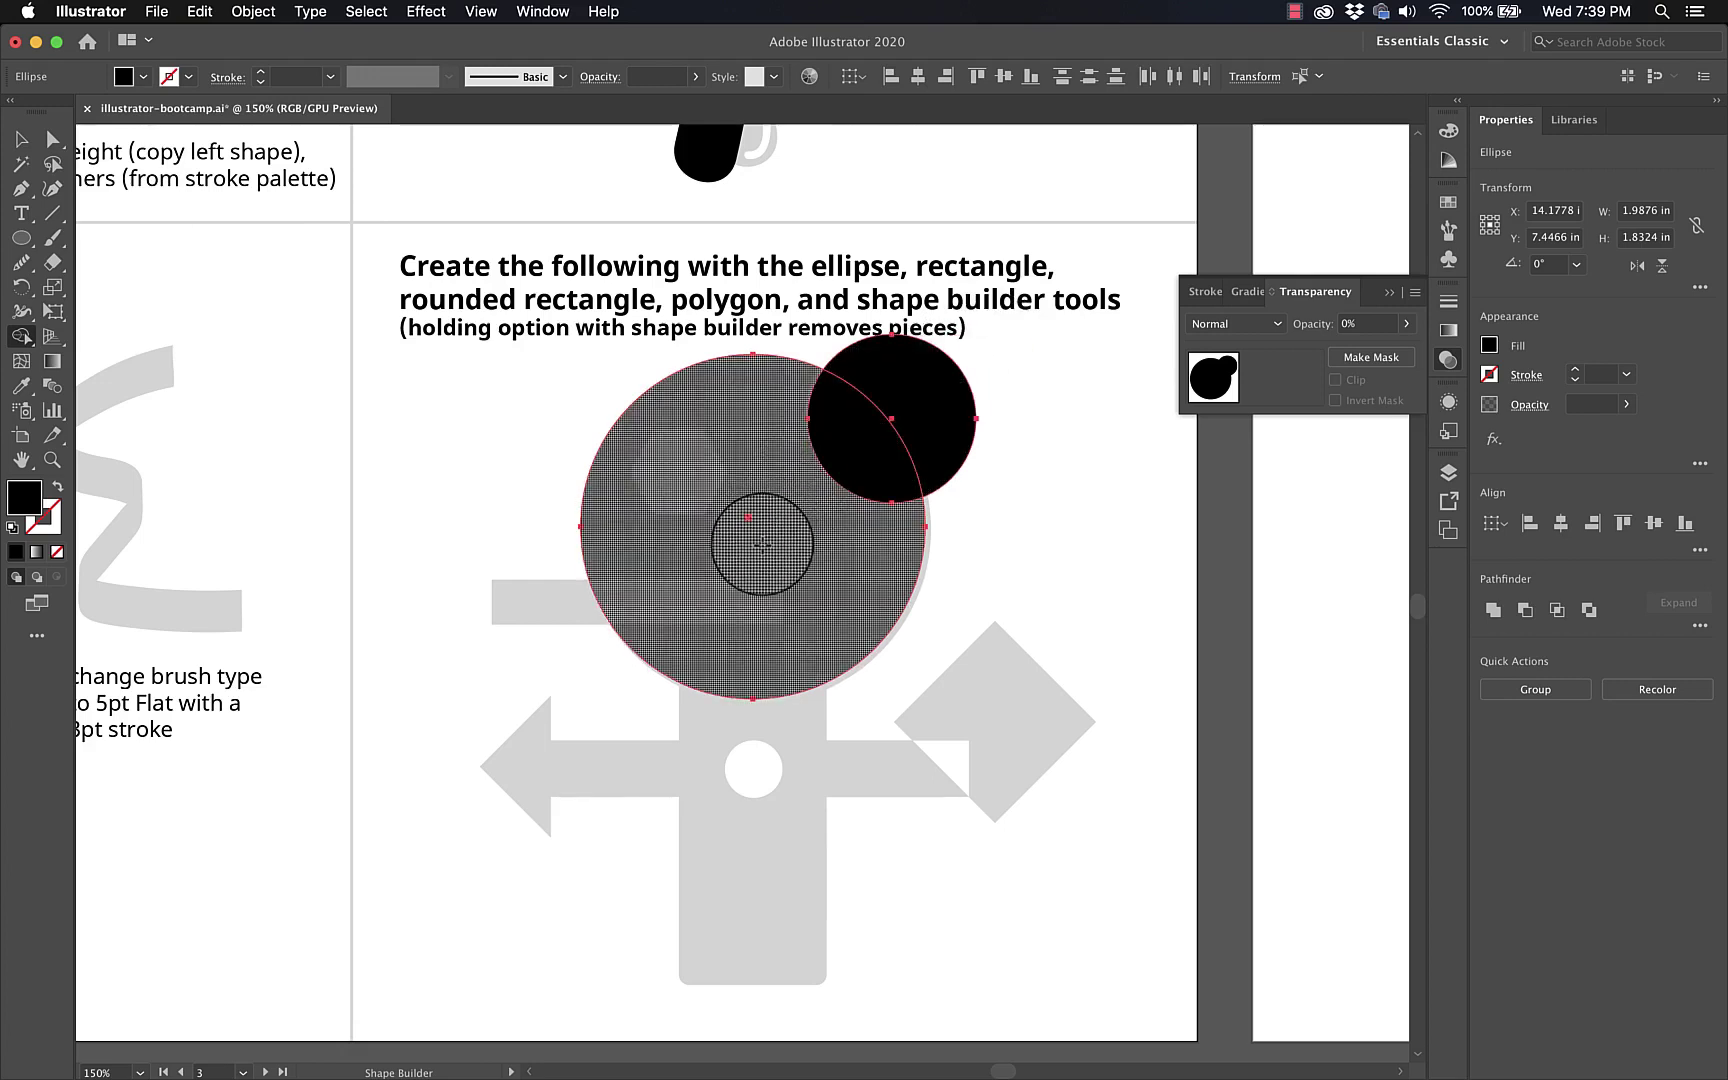
mouse_move(761, 545)
mouse_down()
mouse_move(855, 438)
mouse_move(910, 407)
mouse_up()
key(v)
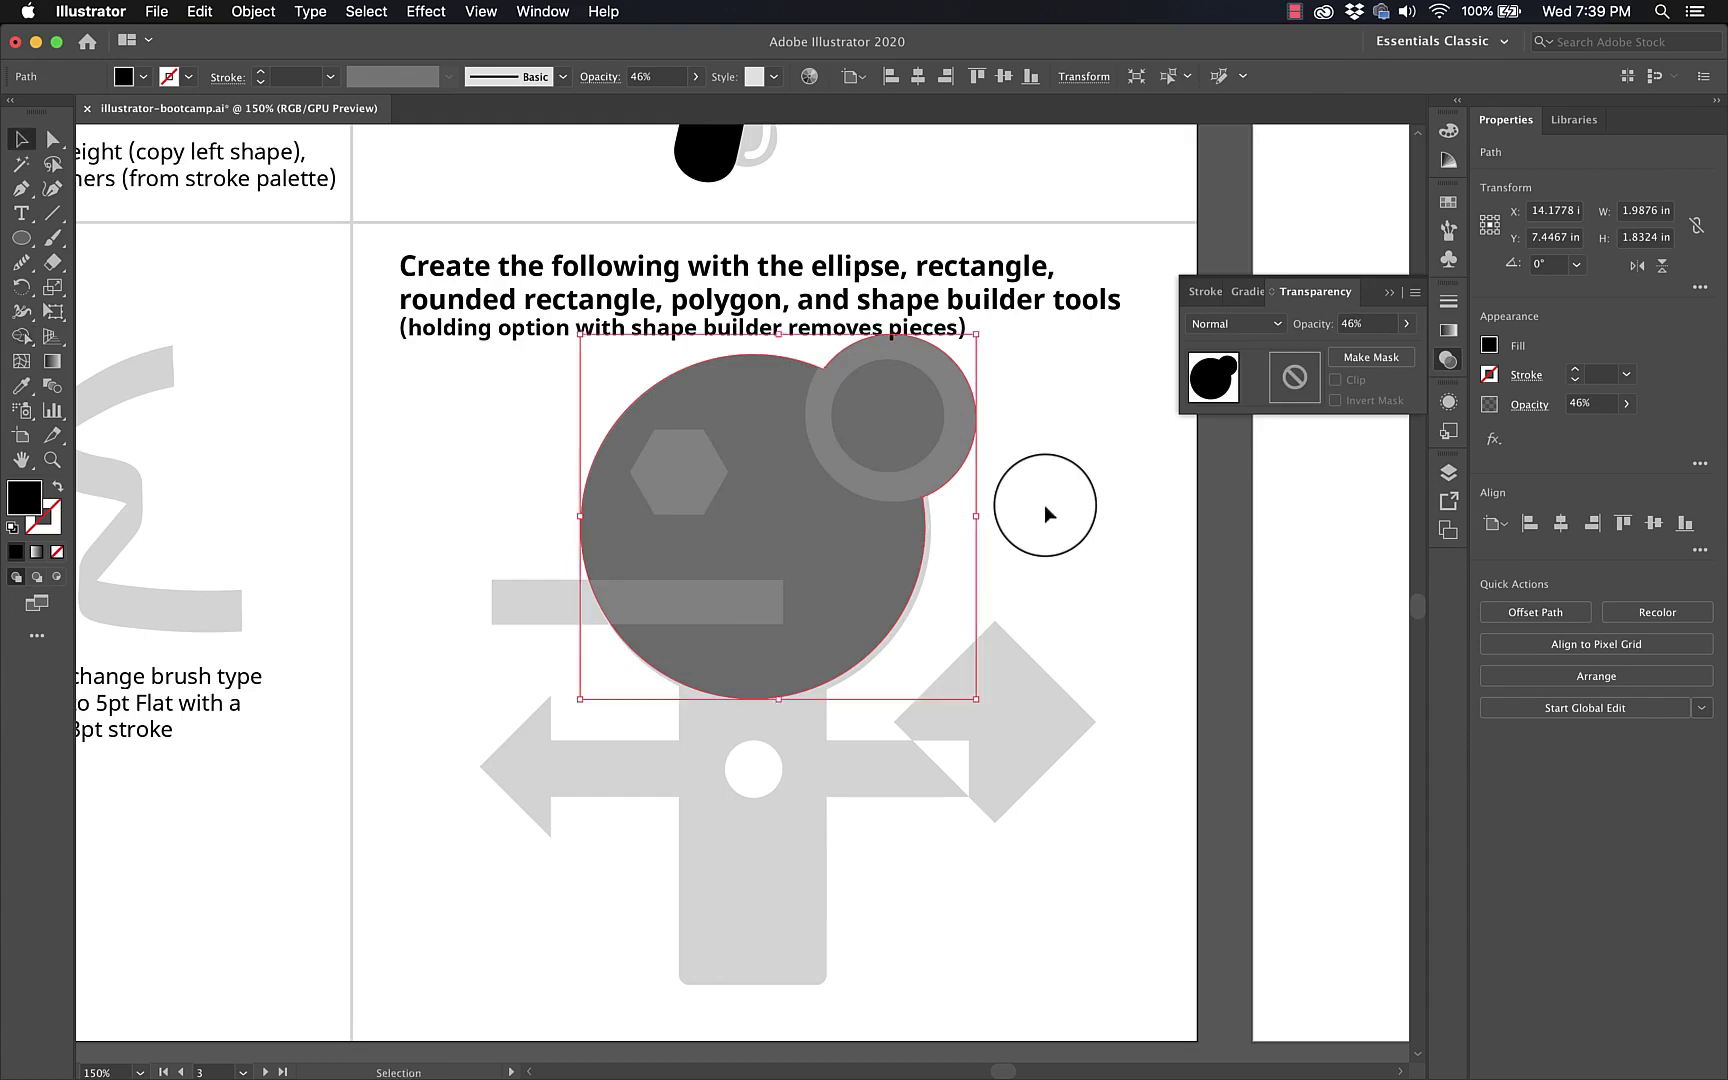
click(996, 538)
Step: Set the merged shape's opacity to 100%, reposition it over the template circles, and show its anchor points
drag(805, 585, 902, 626)
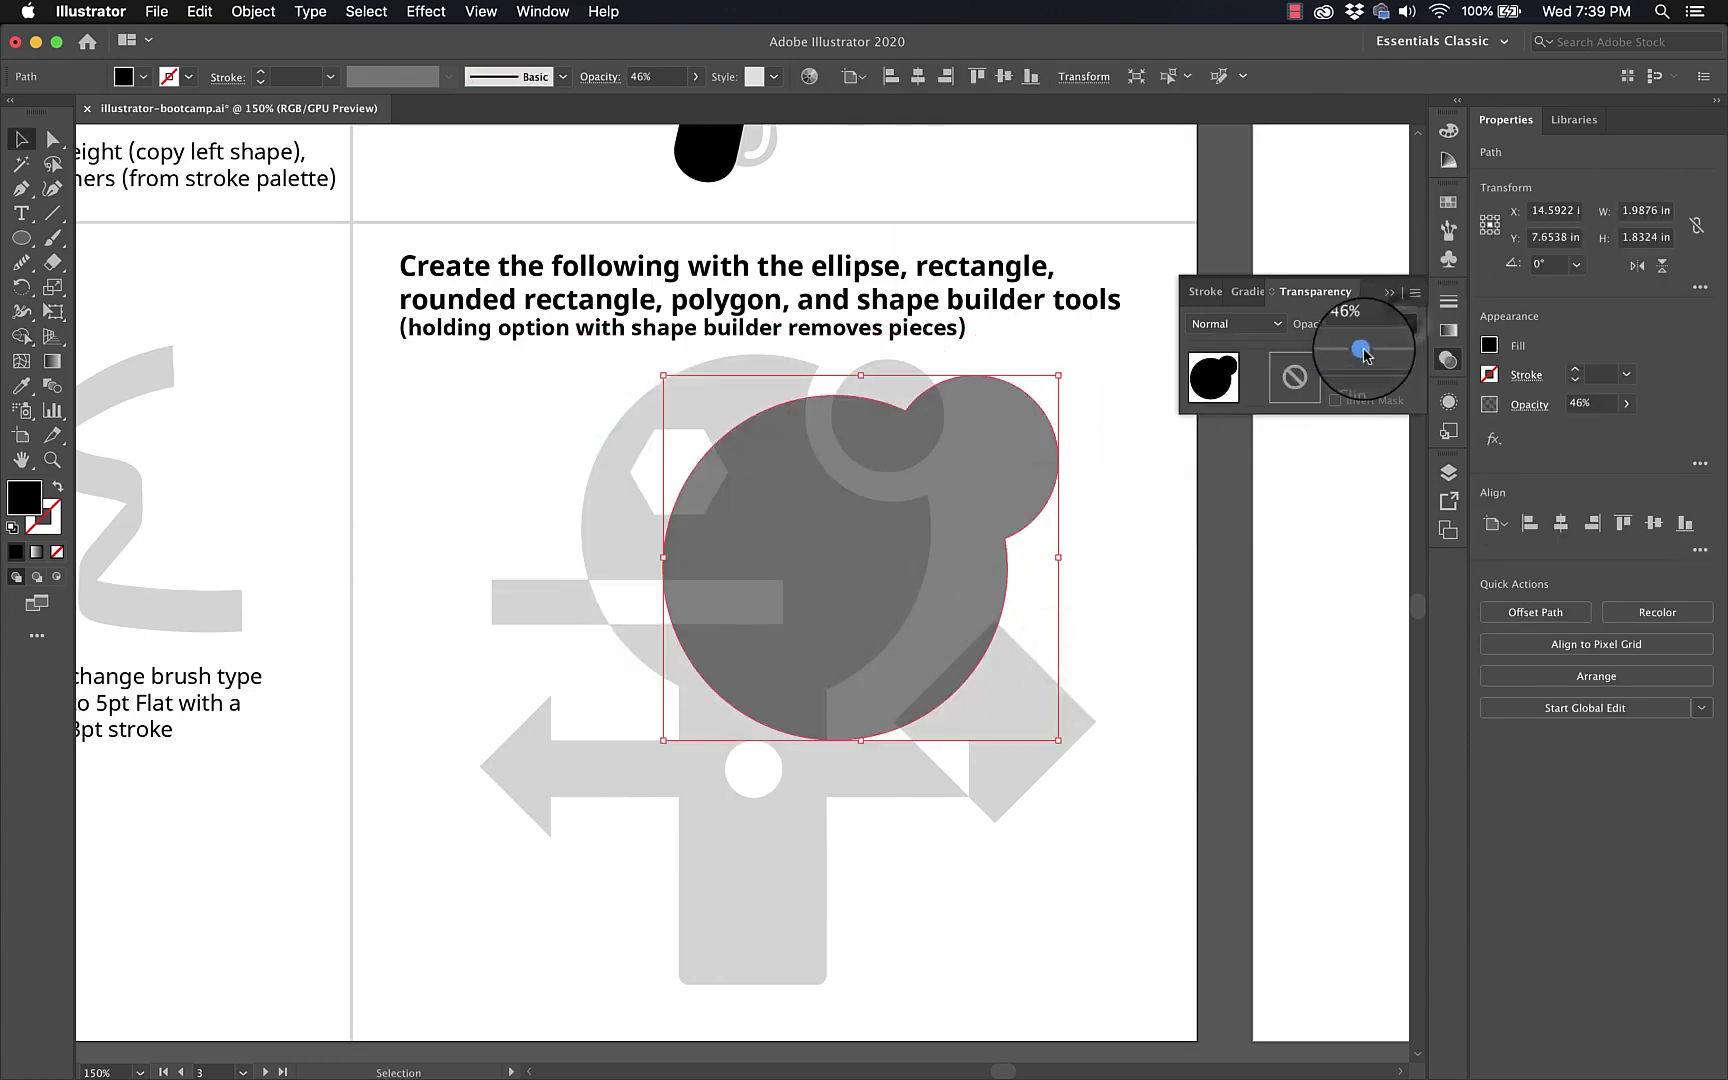
drag(1360, 349, 1412, 349)
drag(914, 571, 829, 536)
click(1157, 618)
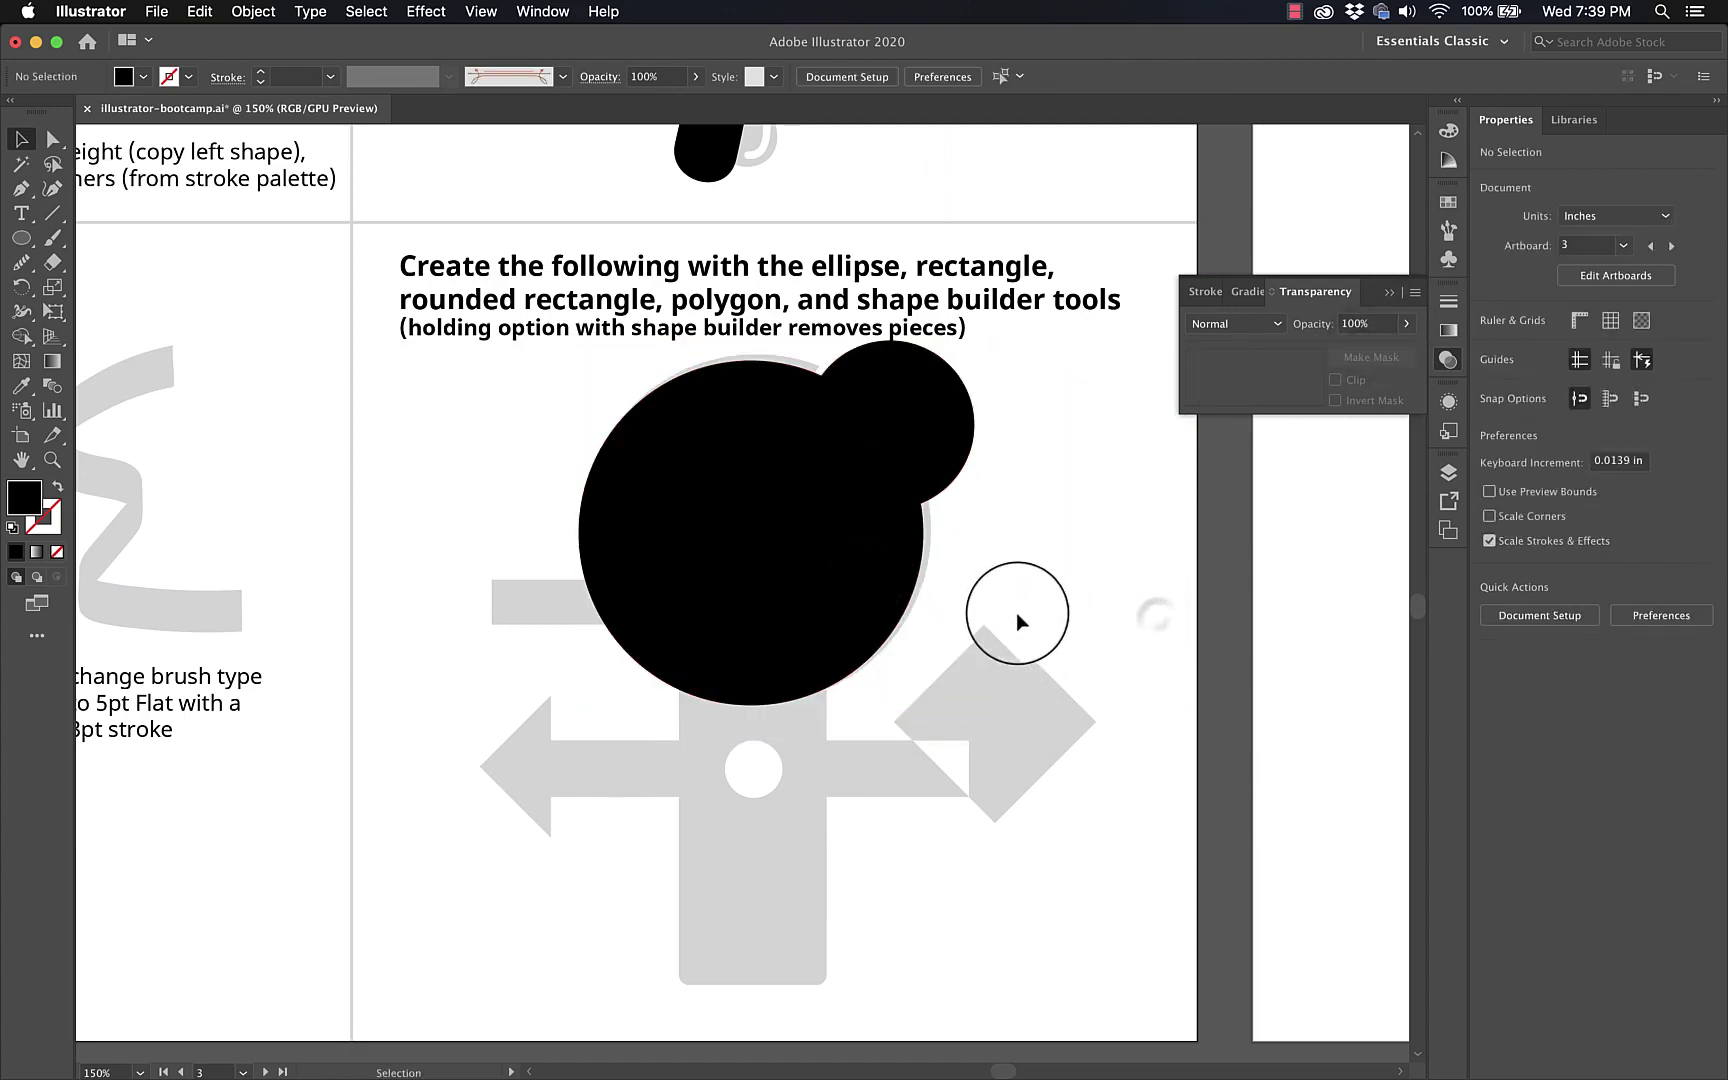
key(a)
click(856, 598)
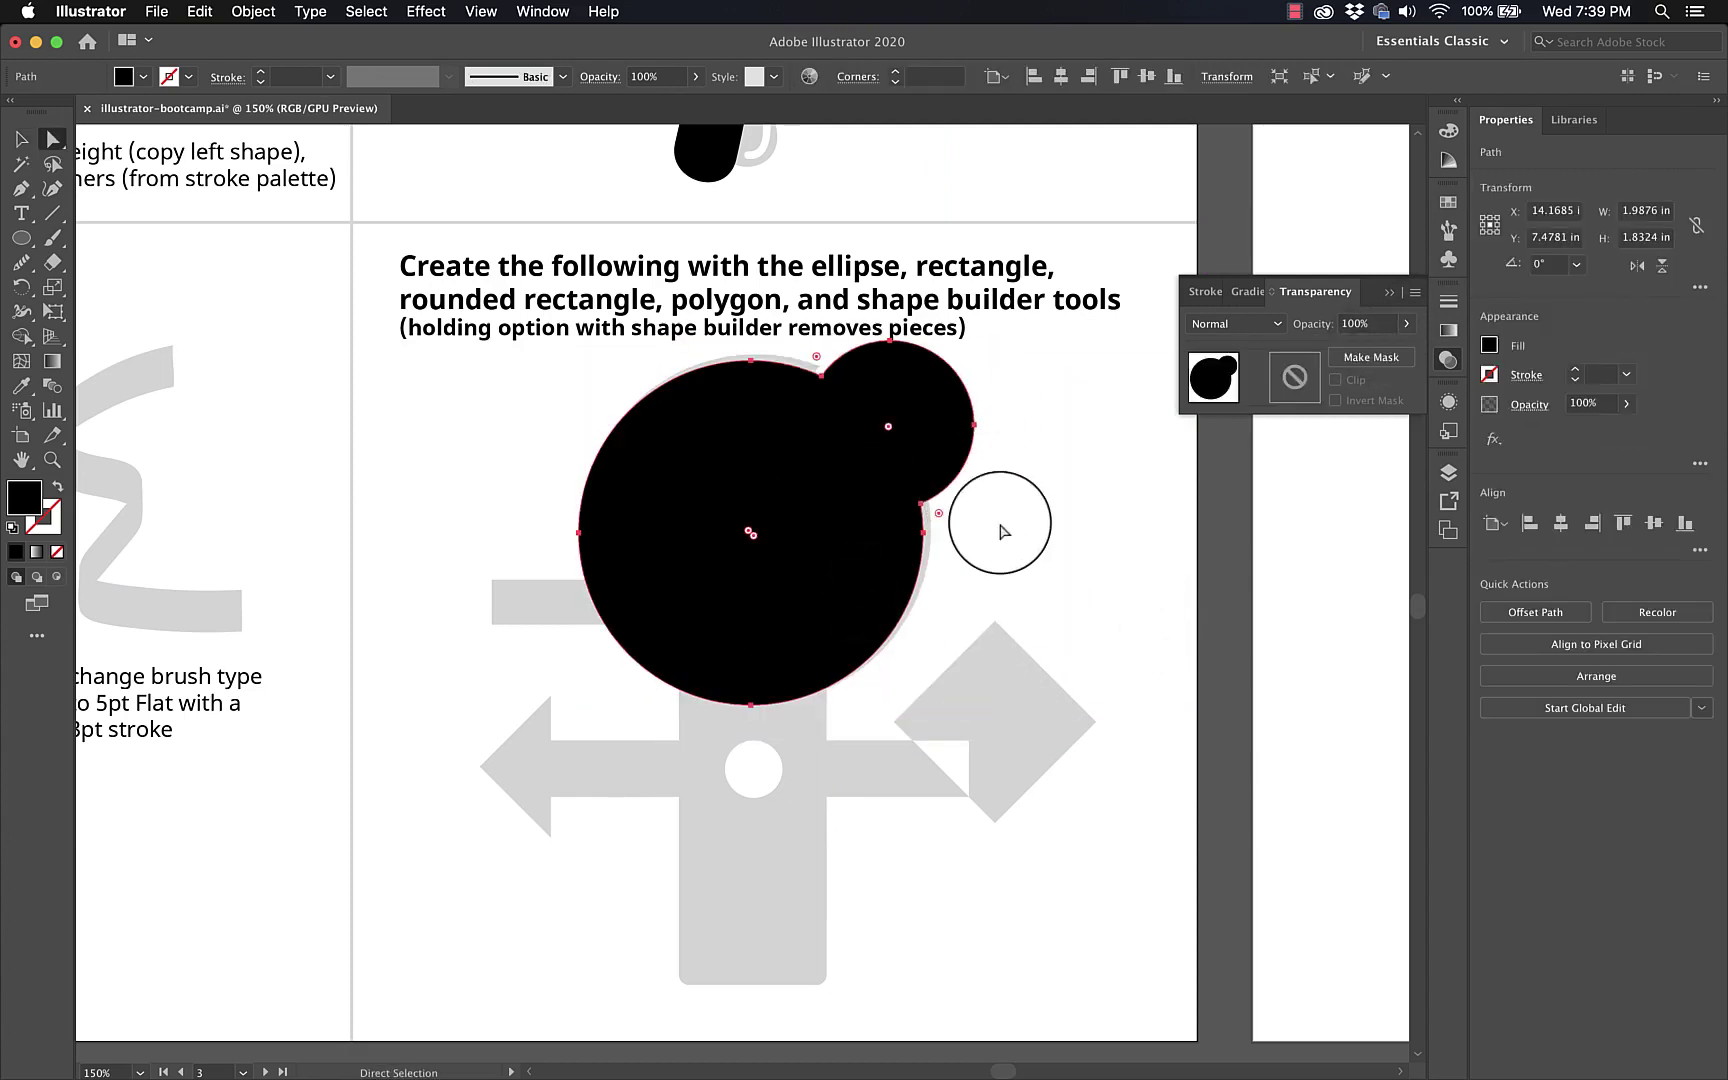
Step: Undo the merged shape's moves and opacity change, as well as the merge of the two circles
key(super+z)
key(super+z)
key(super+z)
key(super+z)
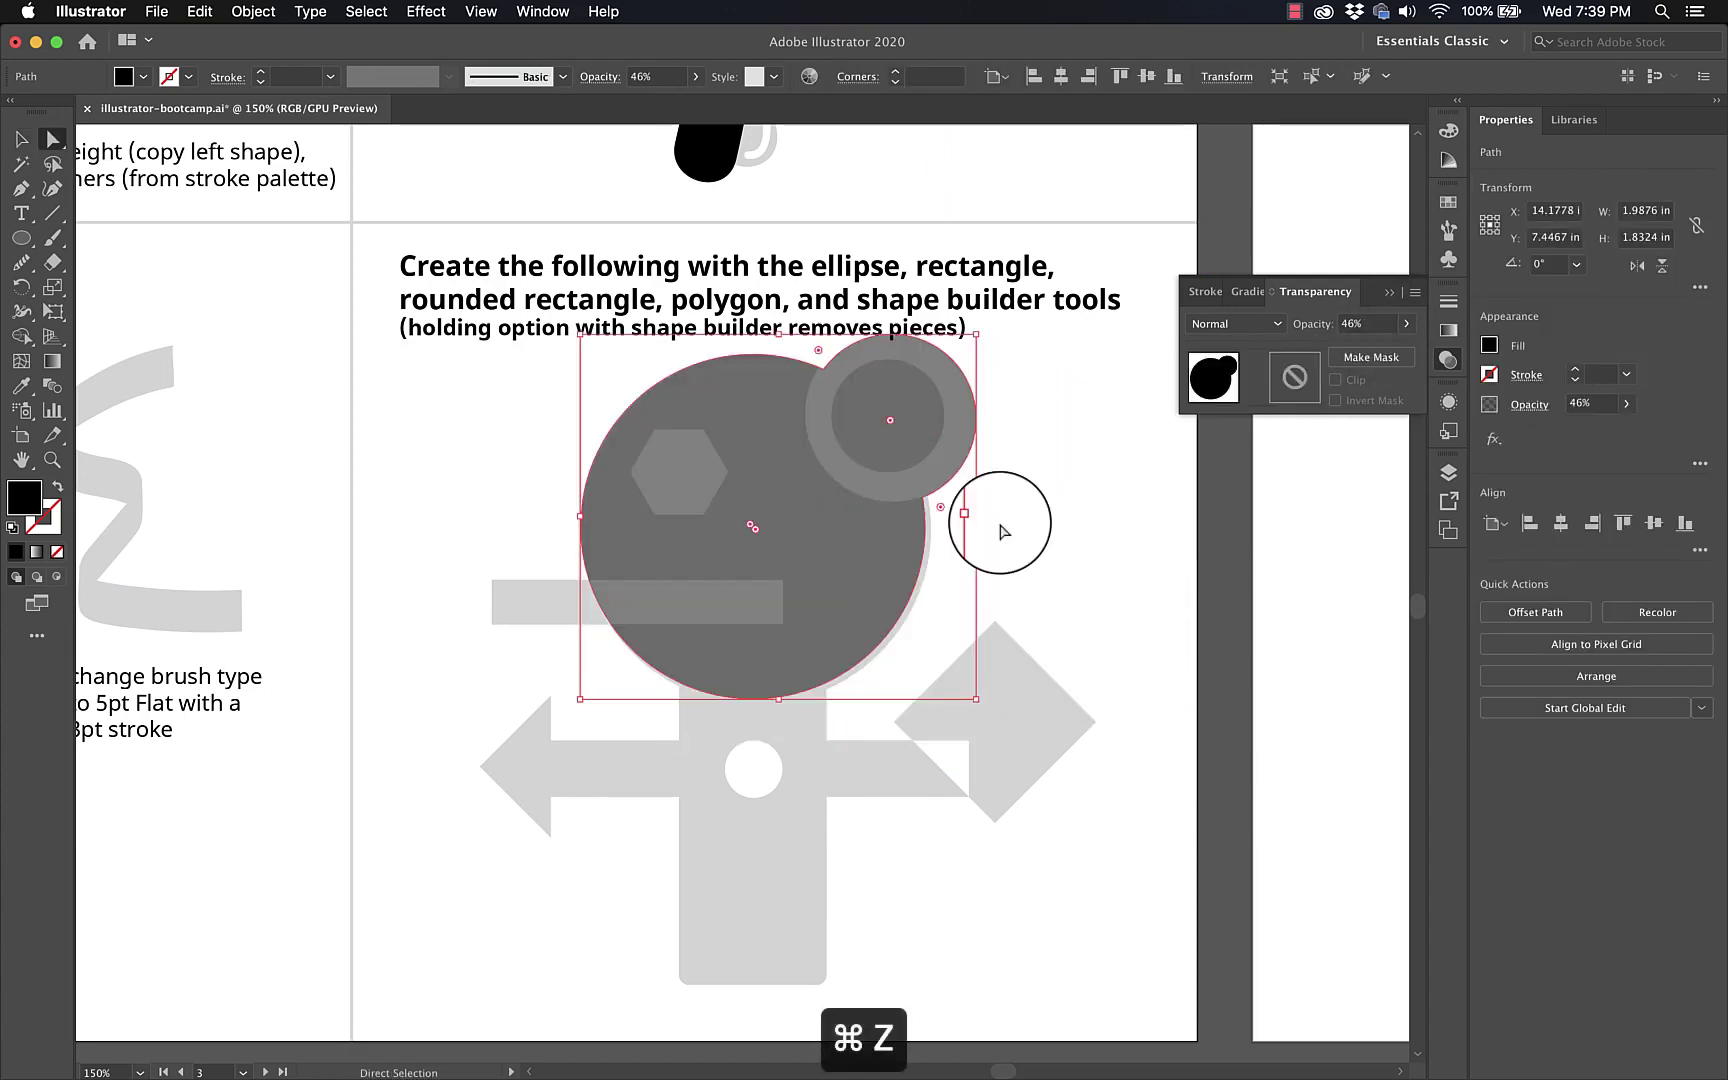
key(super+z)
key(super+z)
key(super+z)
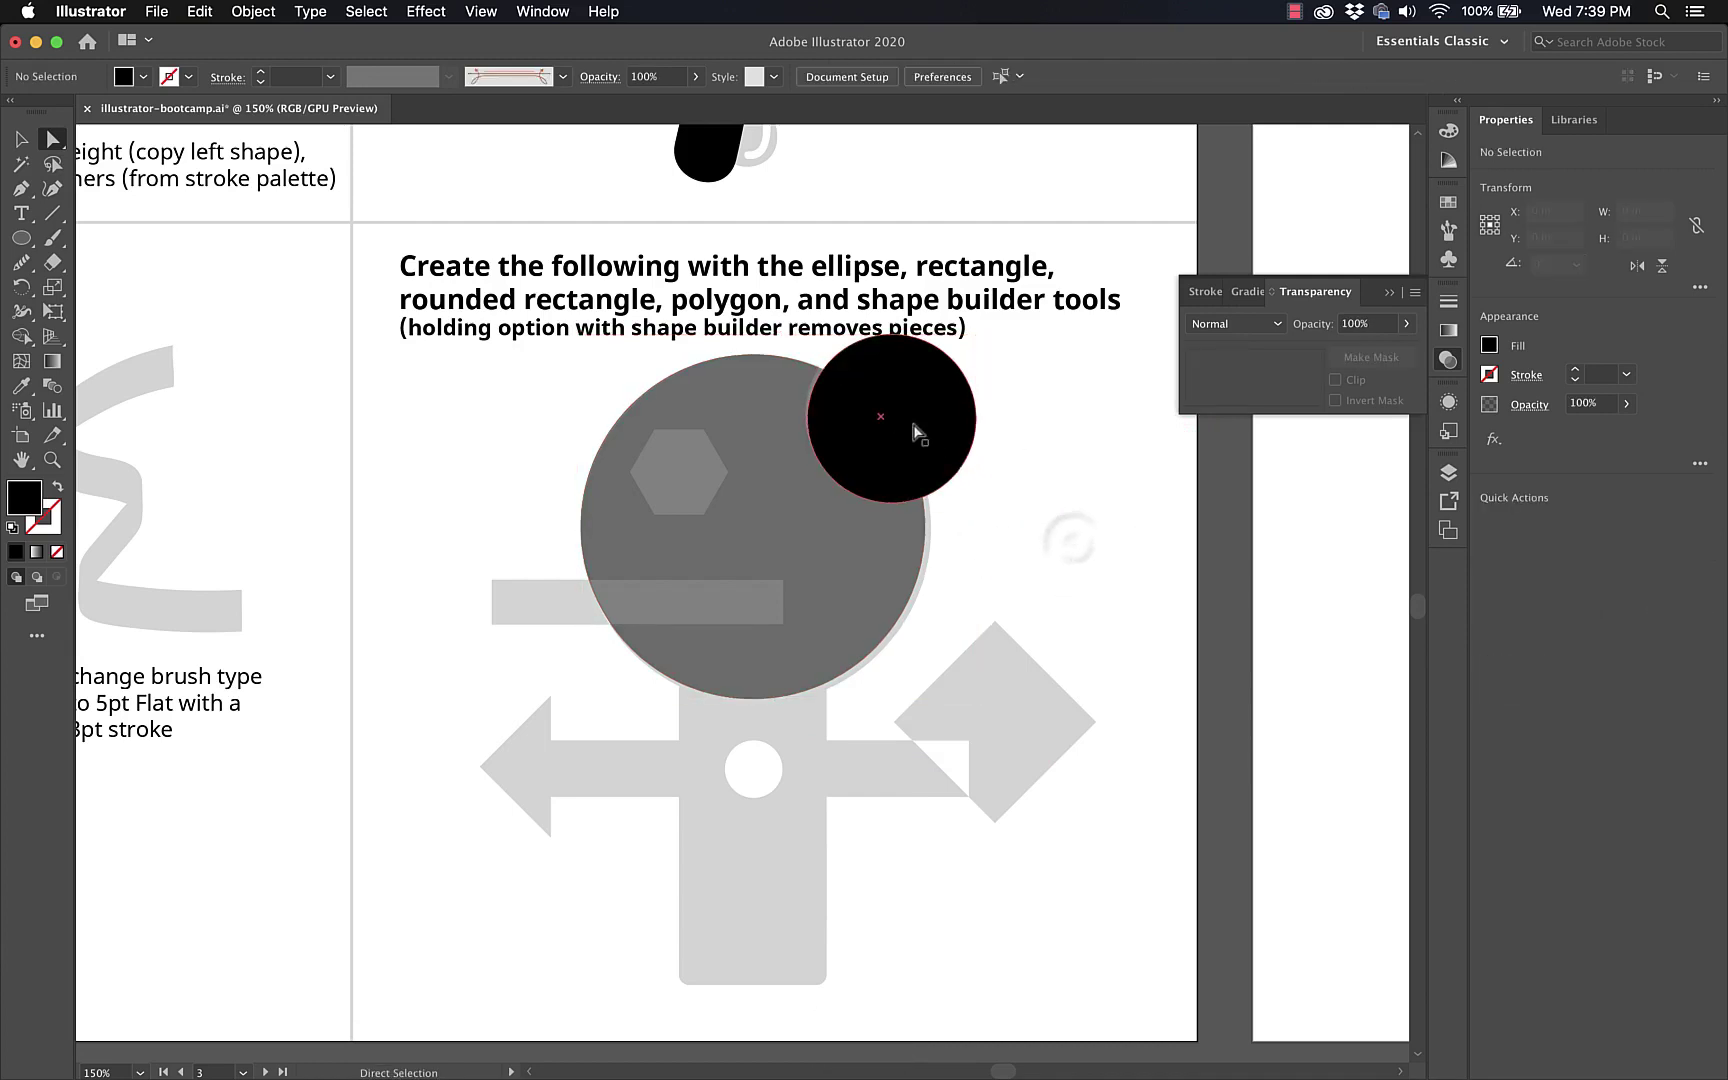
Step: Select both circles and divide them into separate pieces along their overlap with the Shape Builder tool
key(v)
click(918, 435)
shift+click(783, 625)
key(shift+m)
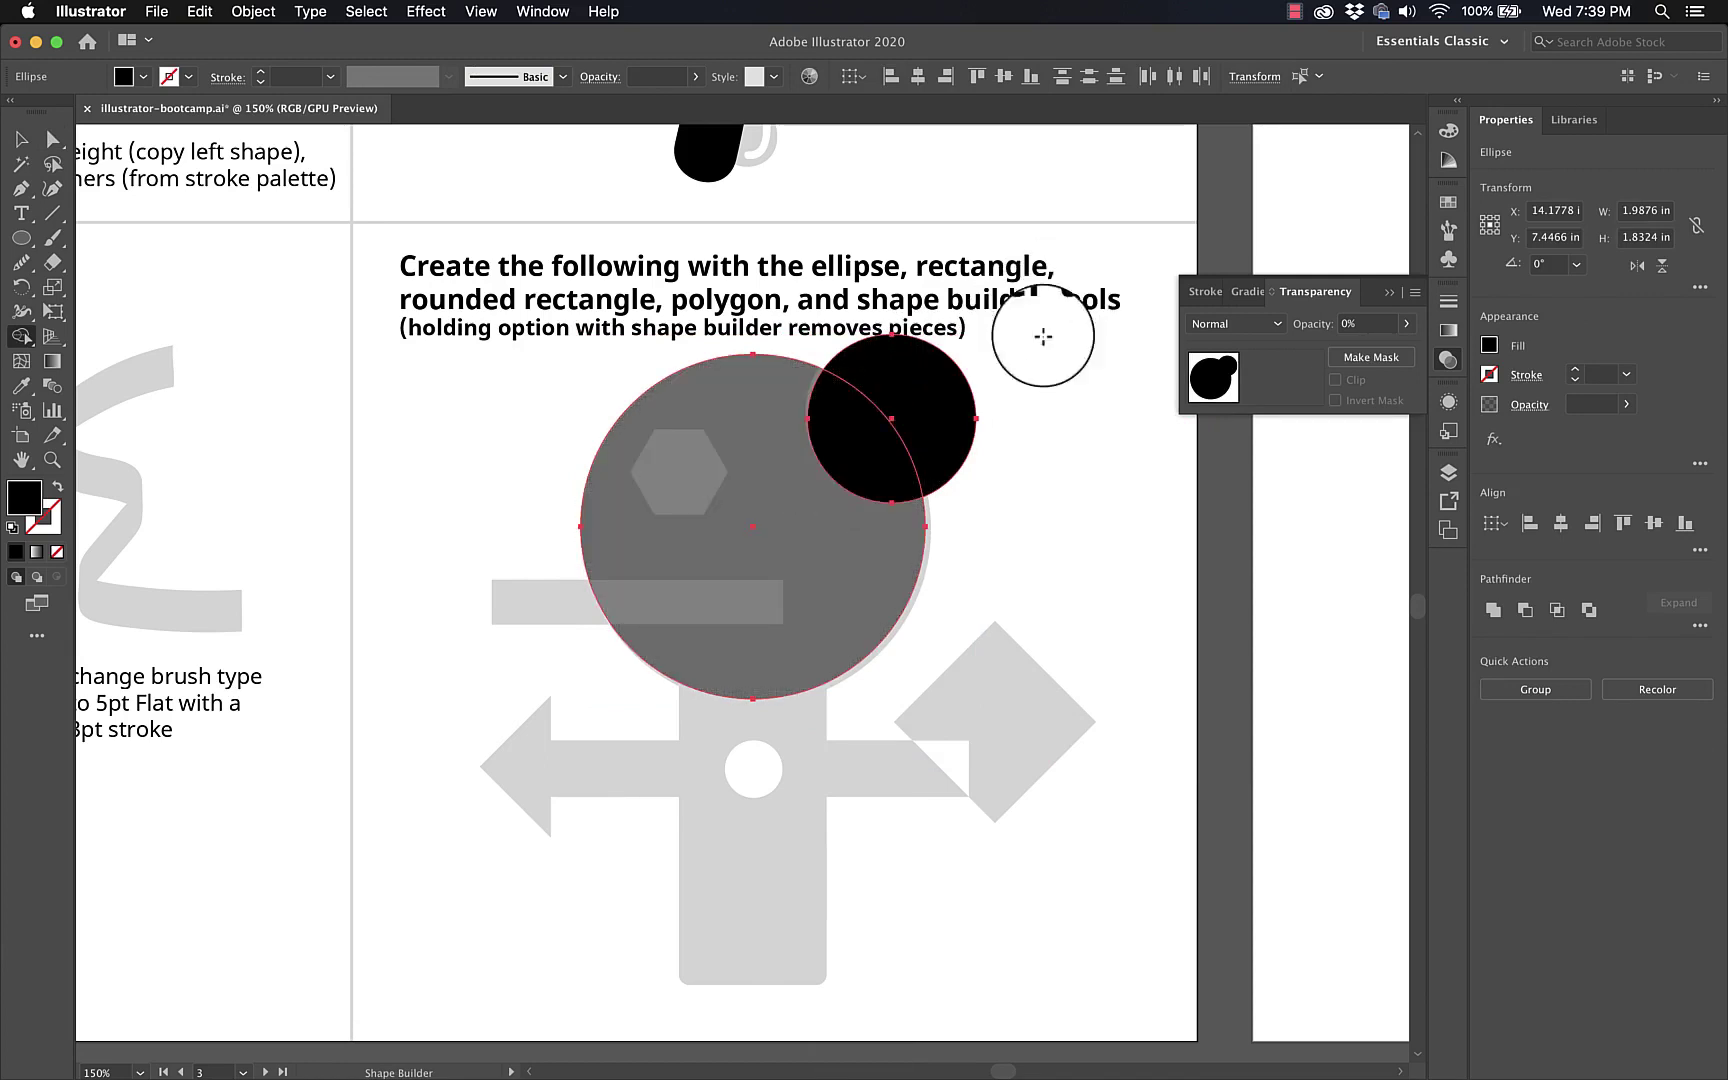
click(737, 520)
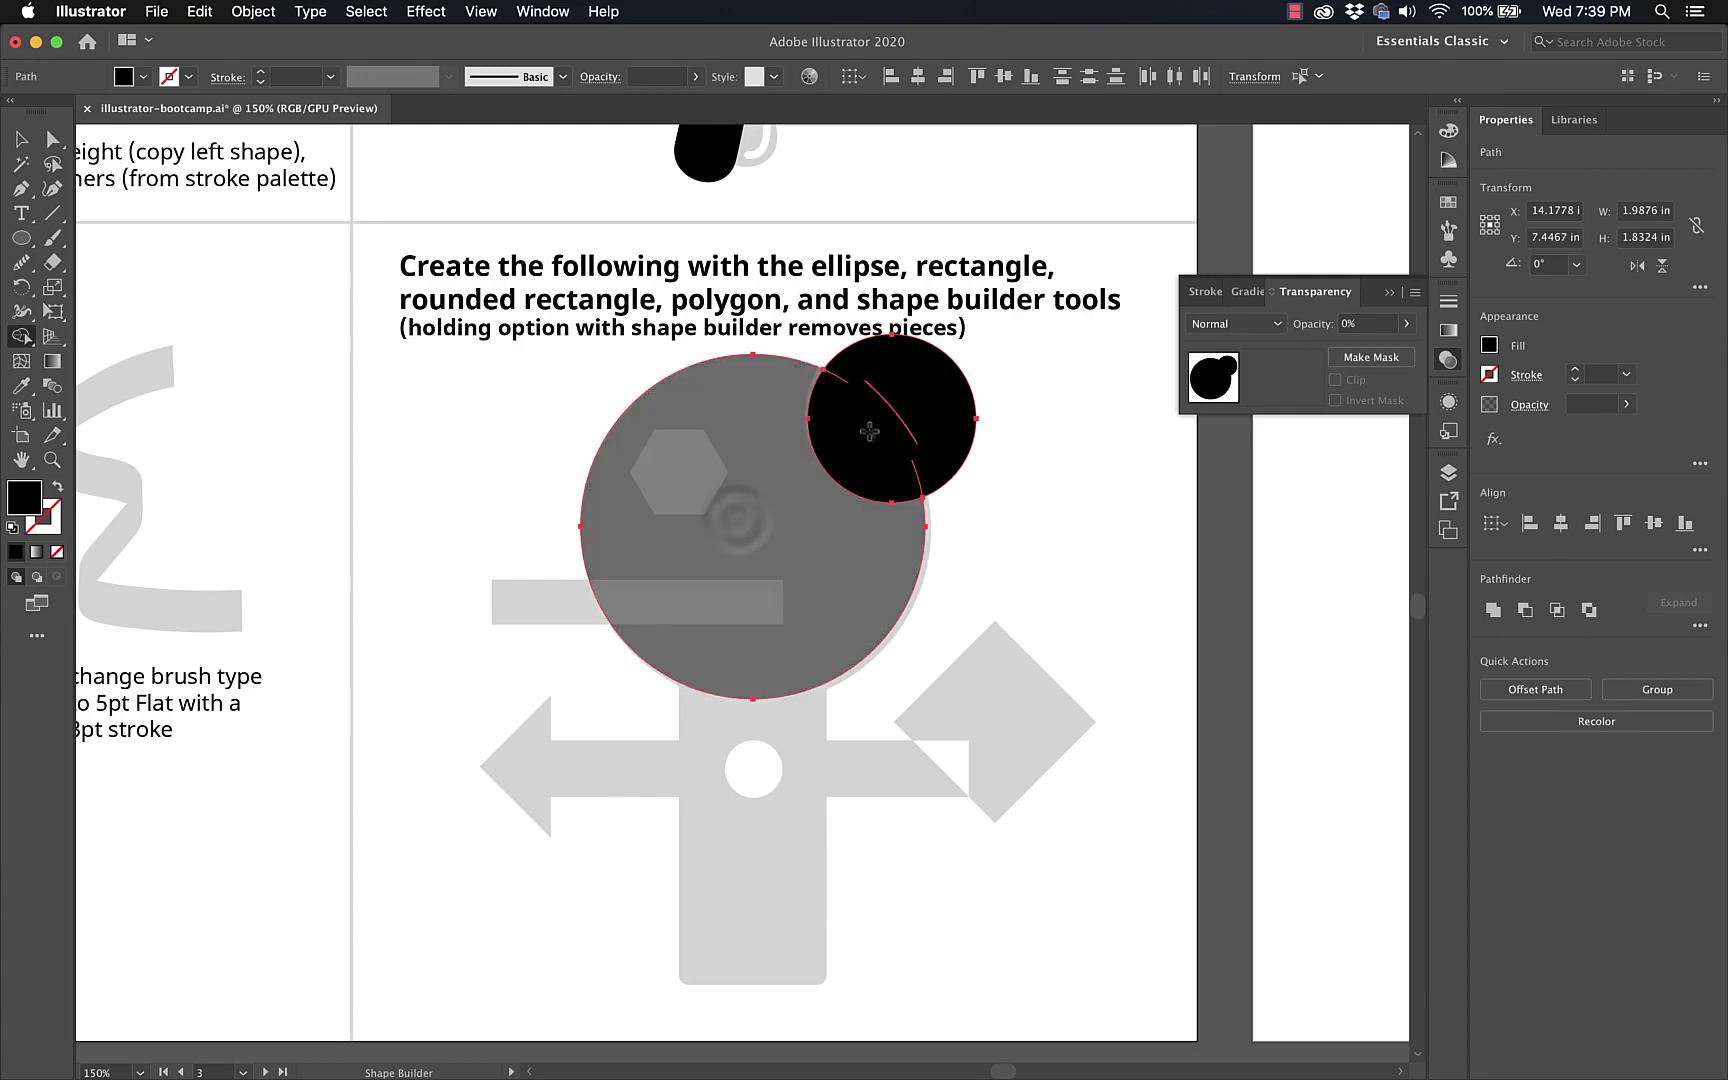
click(931, 394)
Step: Pull the outer crescent and the overlap piece away from the large circle
key(v)
click(1057, 464)
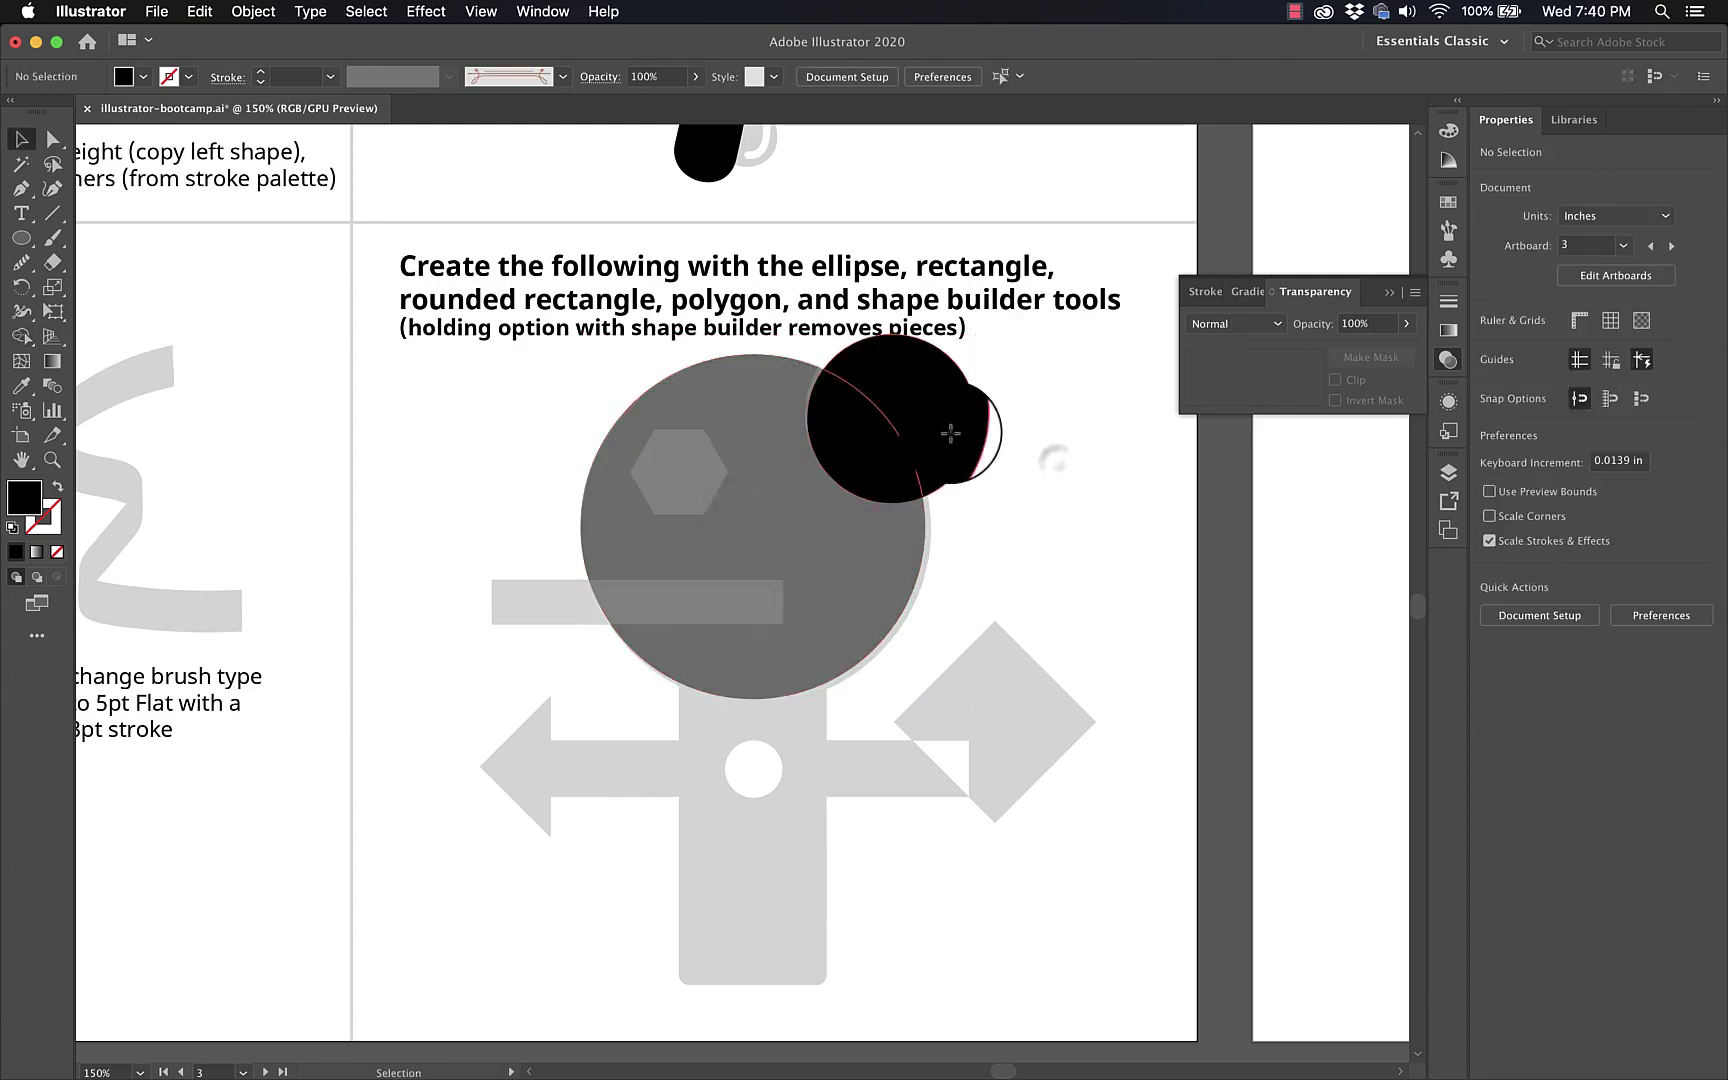
drag(950, 434, 1081, 460)
drag(881, 469, 995, 605)
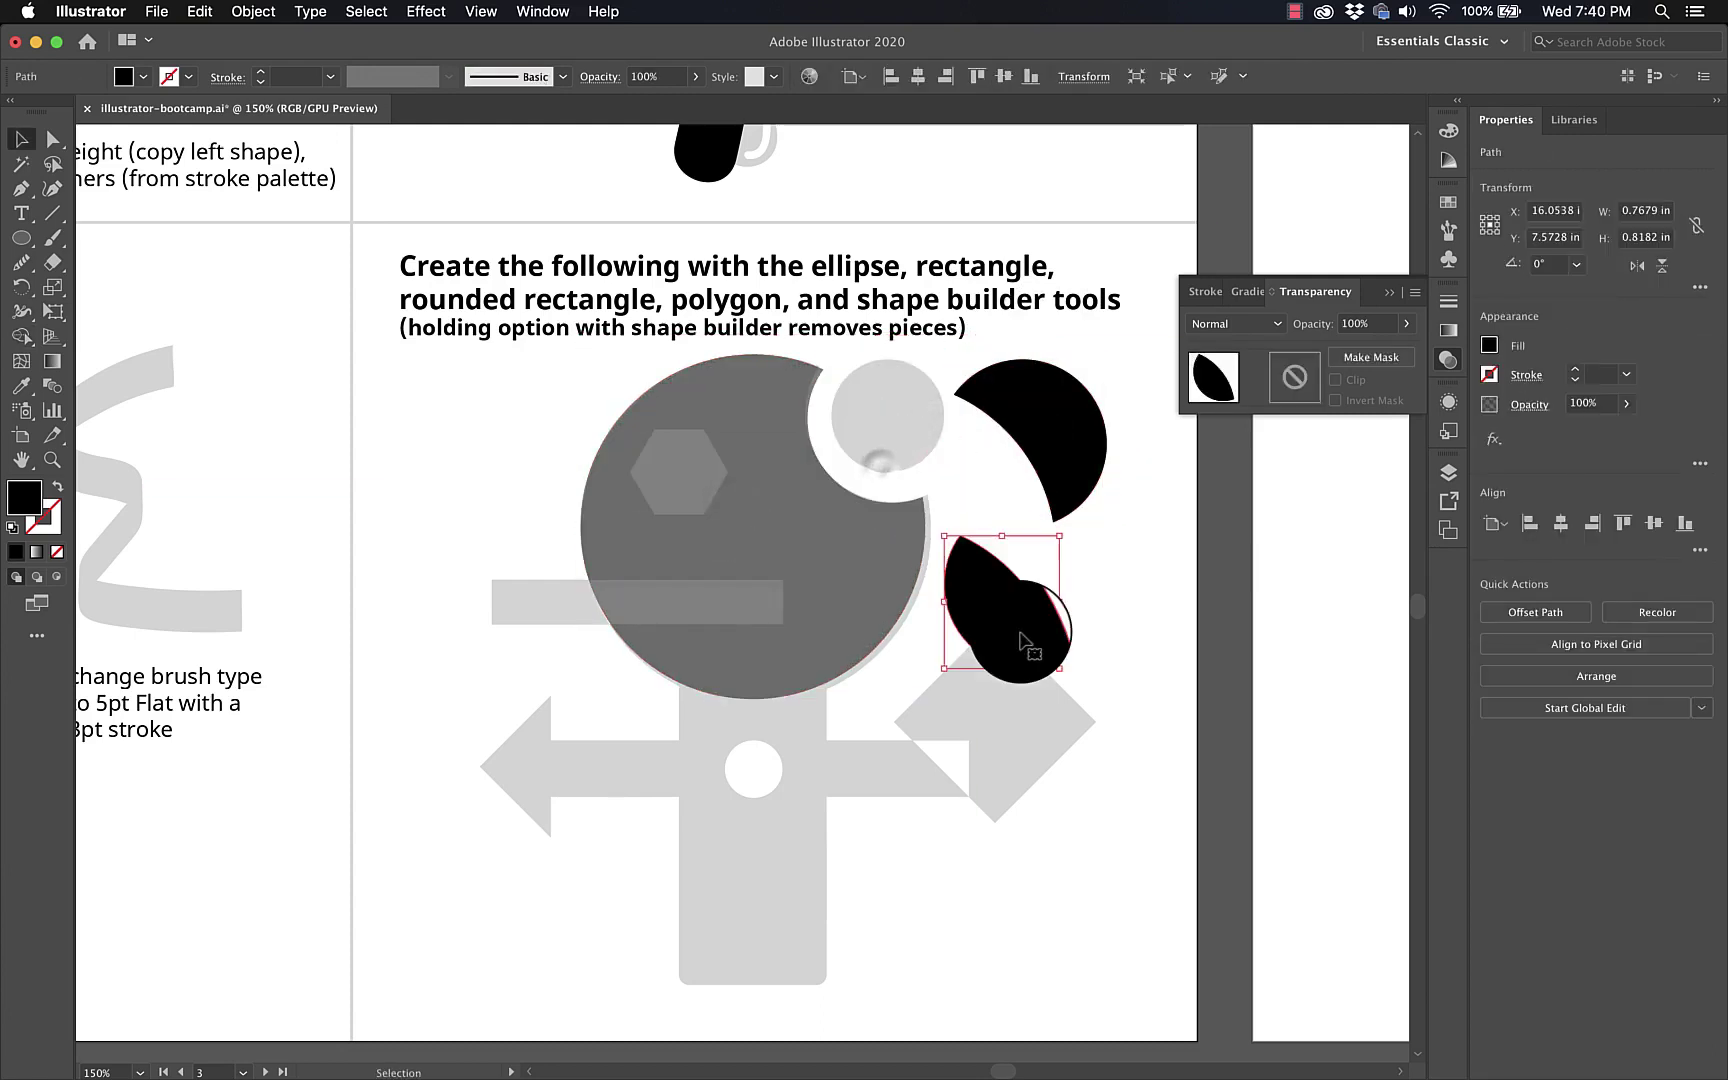
click(1224, 665)
Step: Undo the moves of the two pieces and the division of the small circle
key(super+z)
key(super+z)
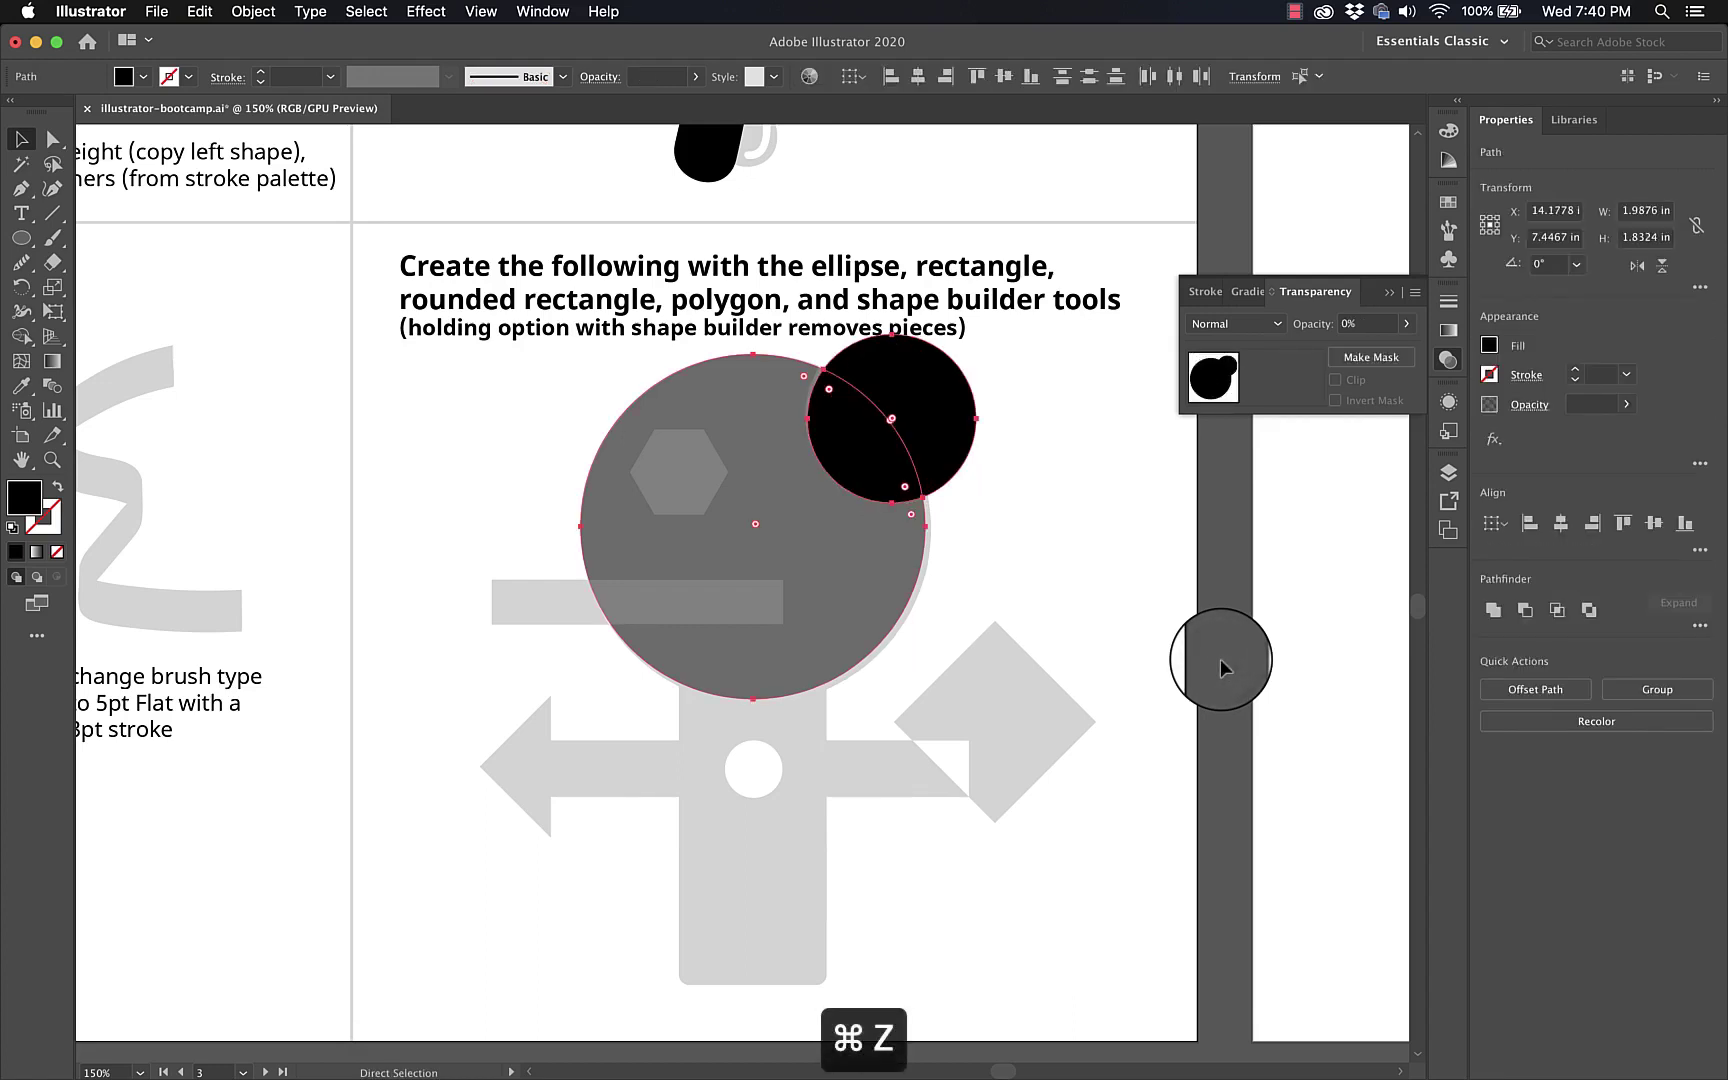
key(super+z)
Step: Reselect both circles for the Shape Builder tool and undo the remaining cut in the large circle
click(817, 524)
click(945, 440)
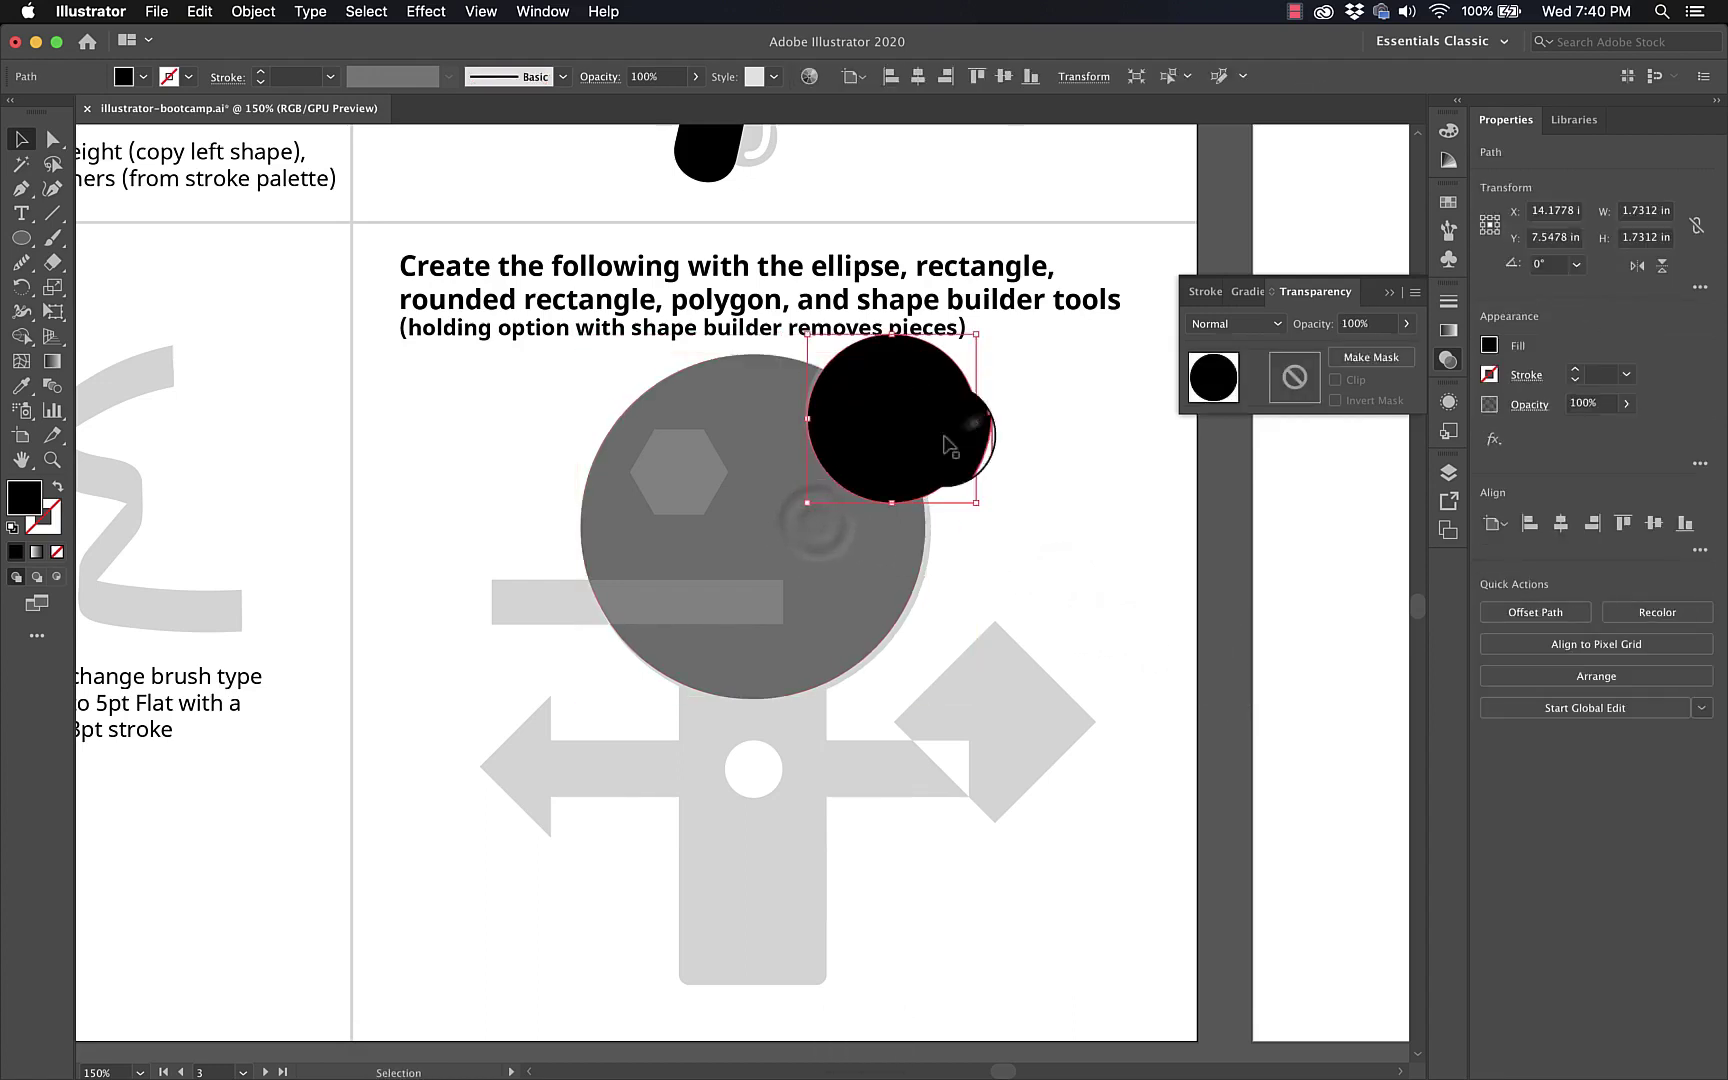
shift+click(791, 607)
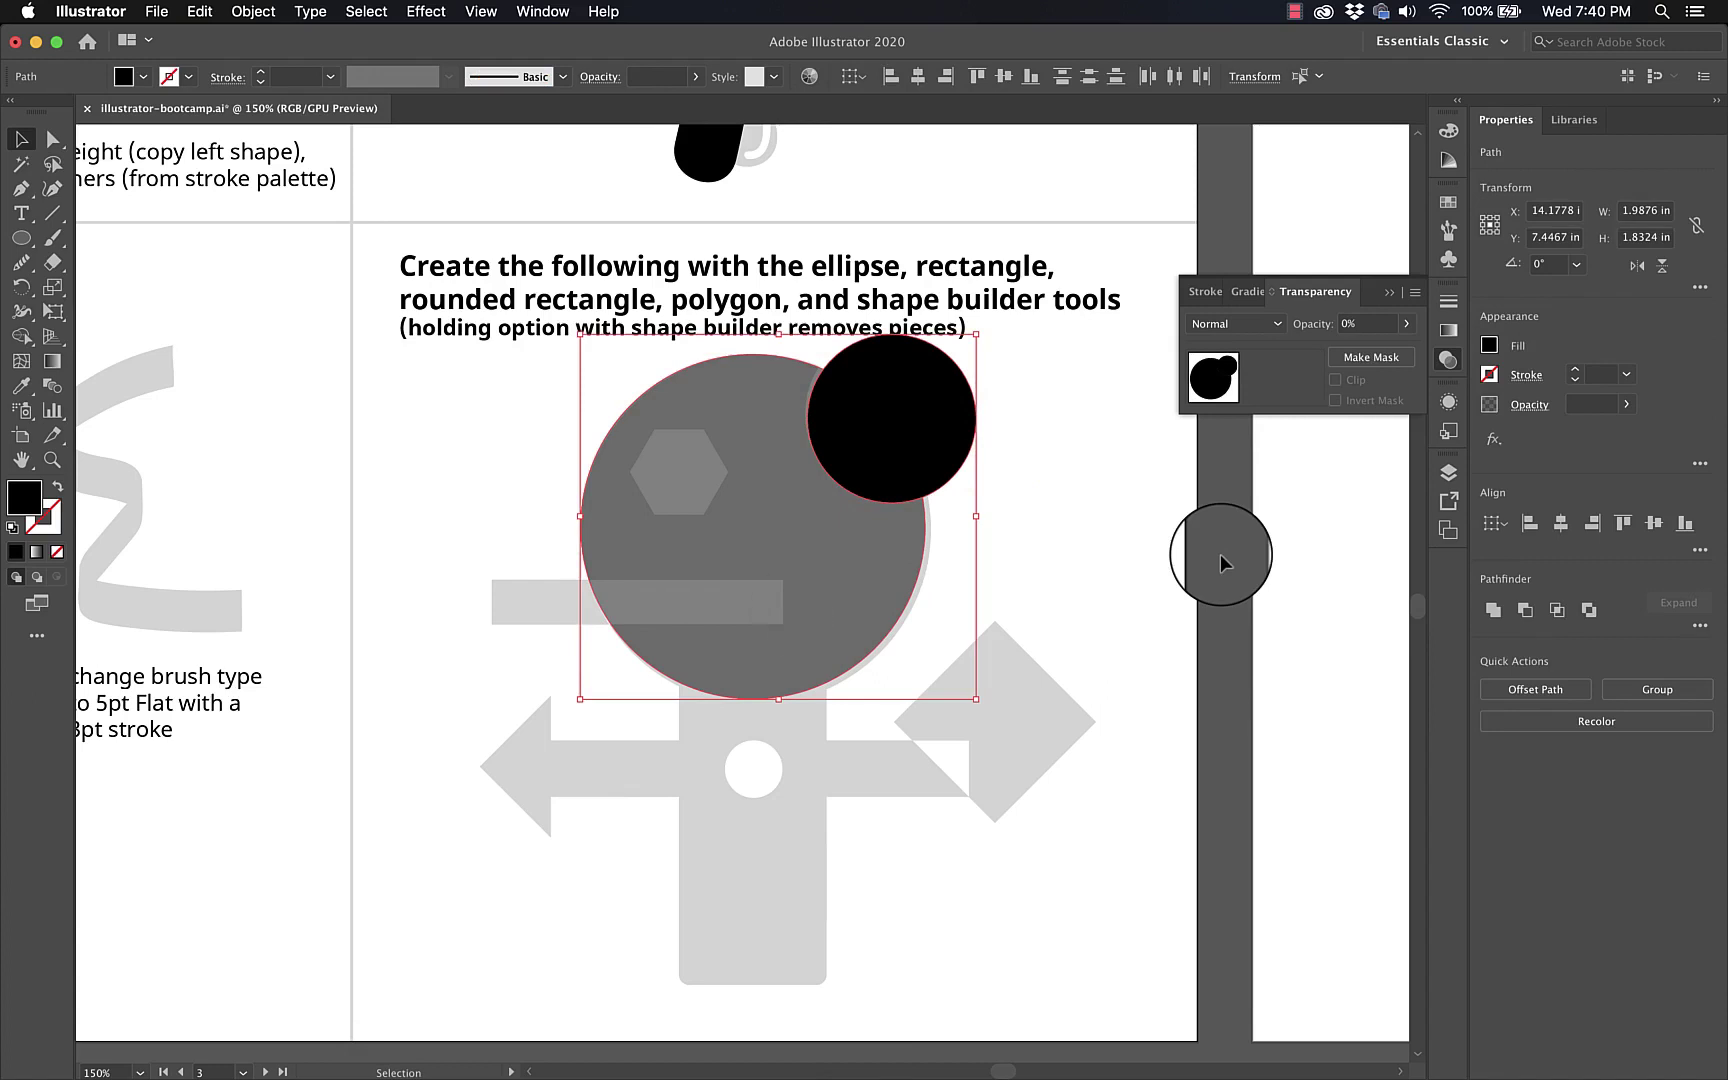
key(shift+m)
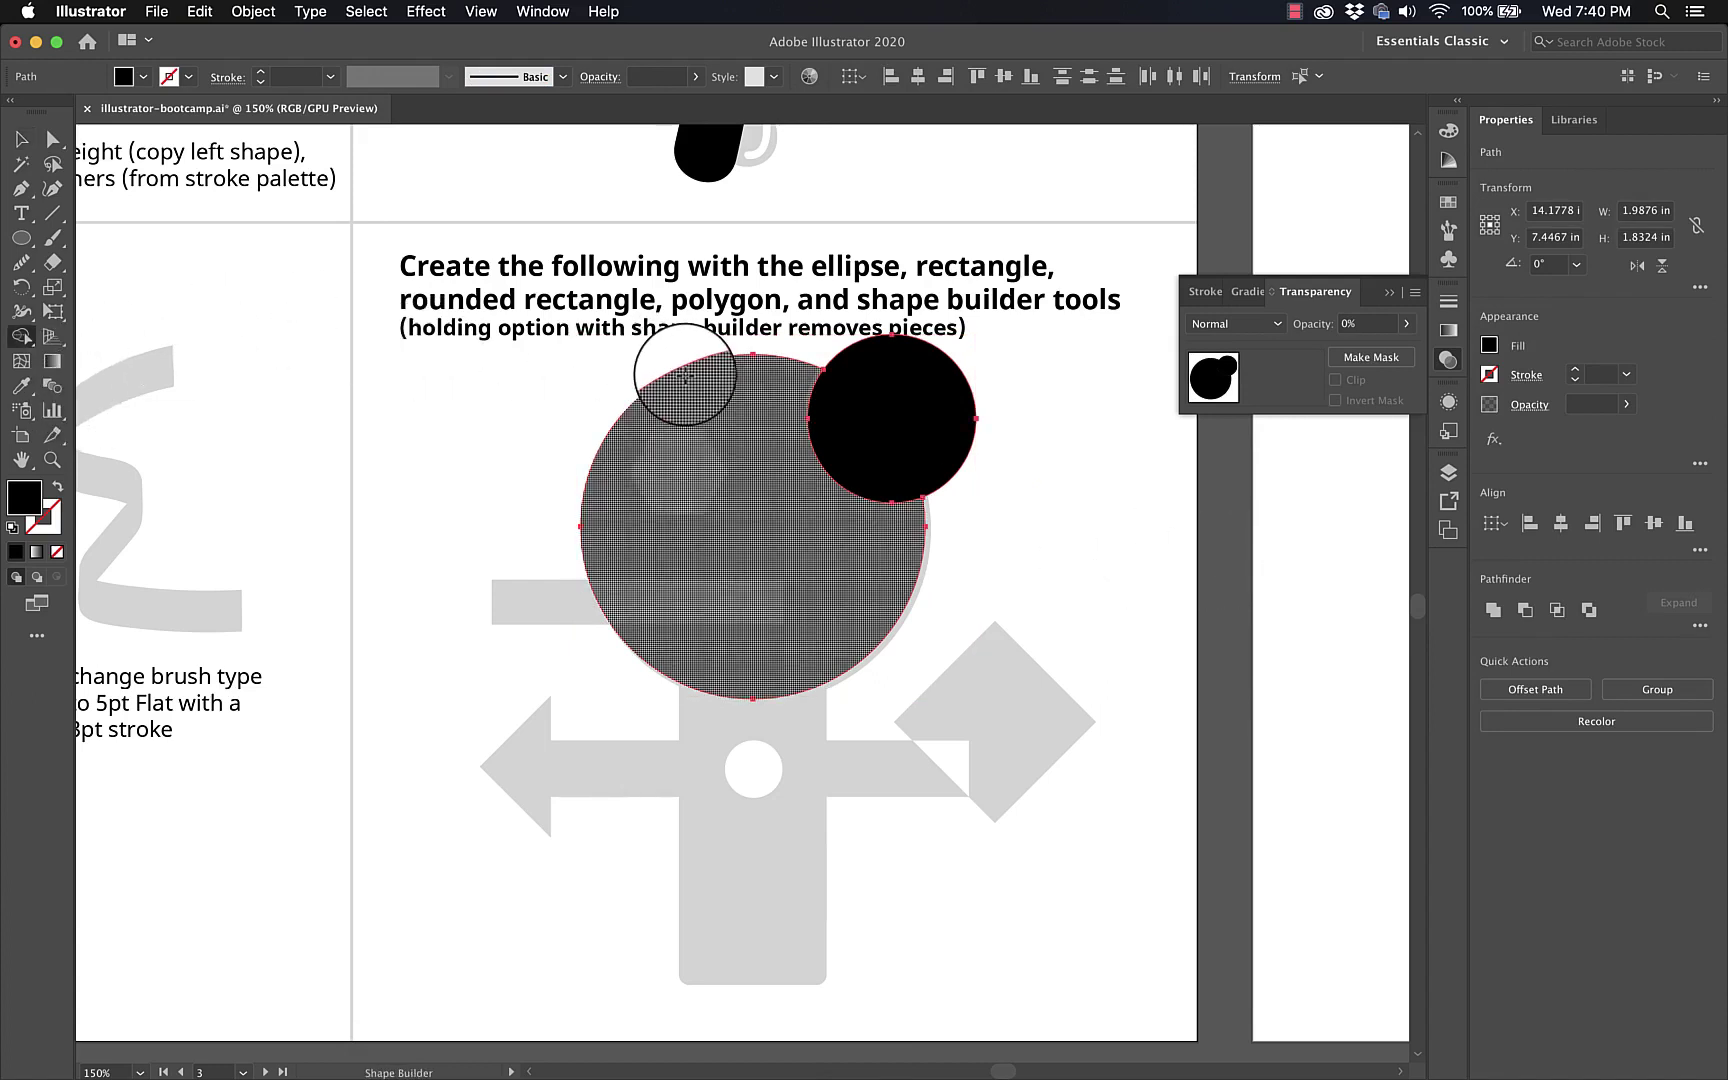
key(super+z)
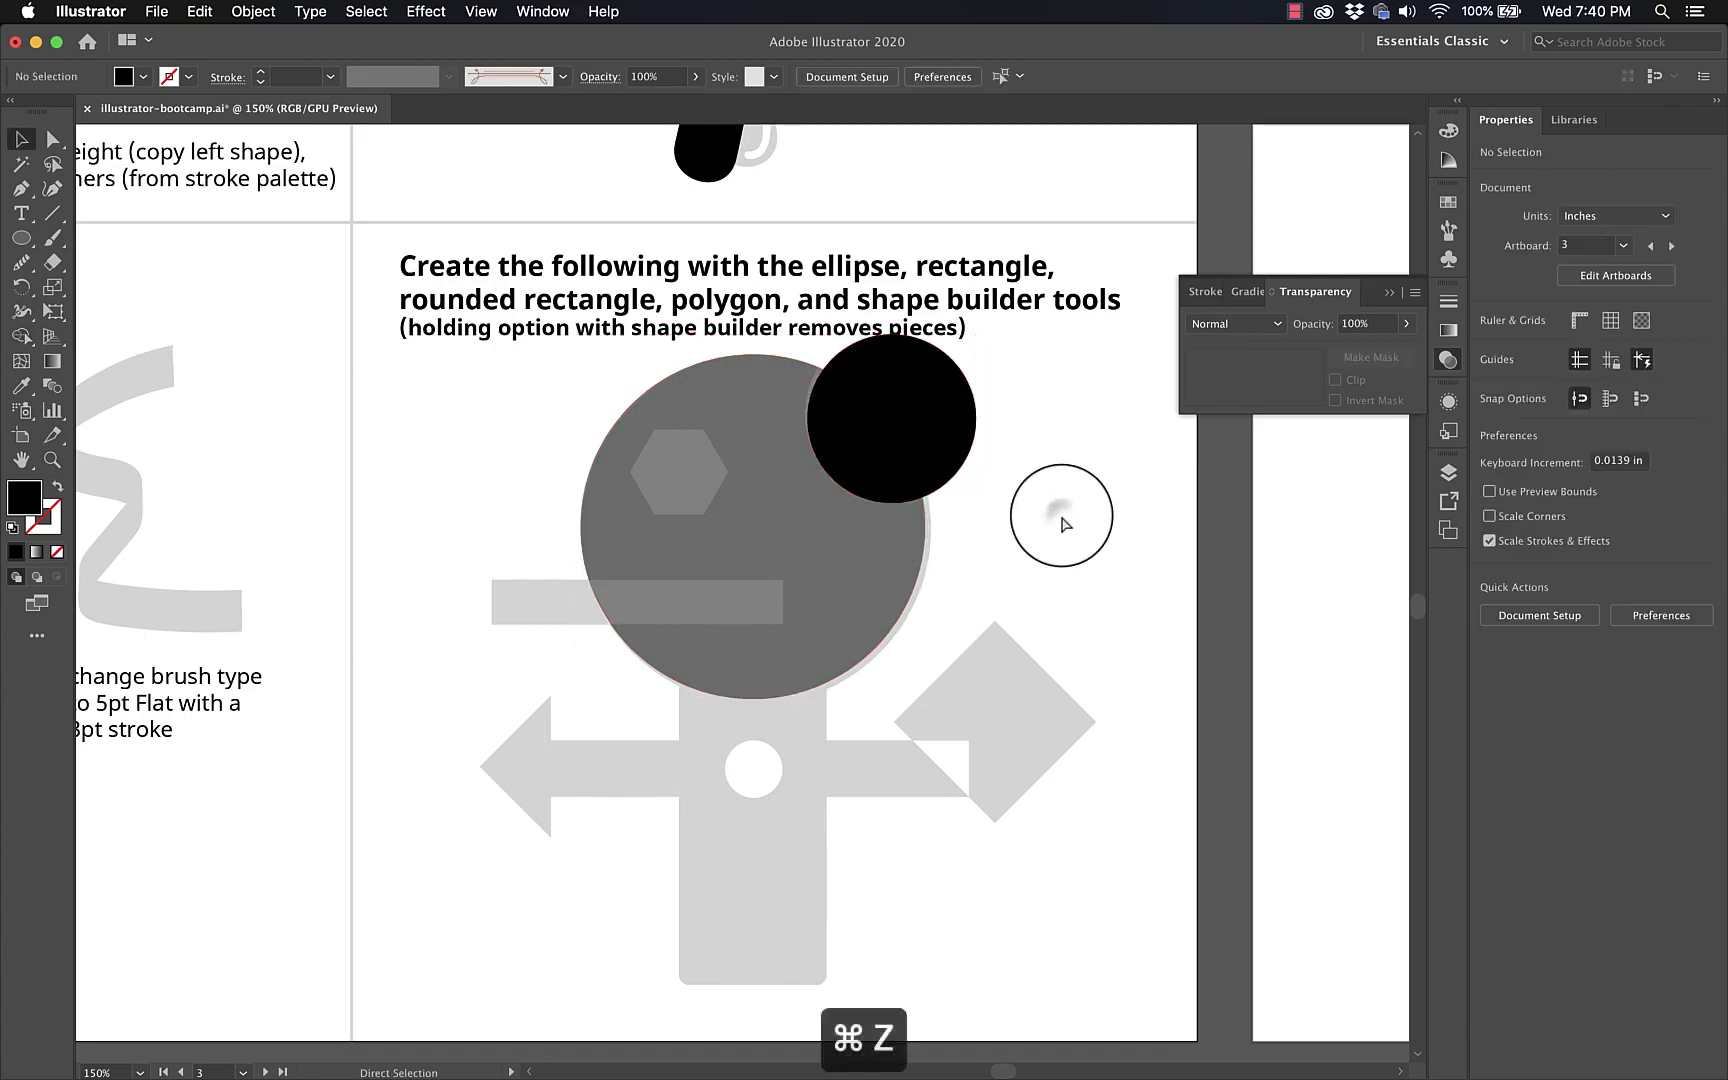
Step: Select both circles and remove their overlap and the small circle's outer crescent with the Shape Builder tool
key(super+z)
key(super+shift+z)
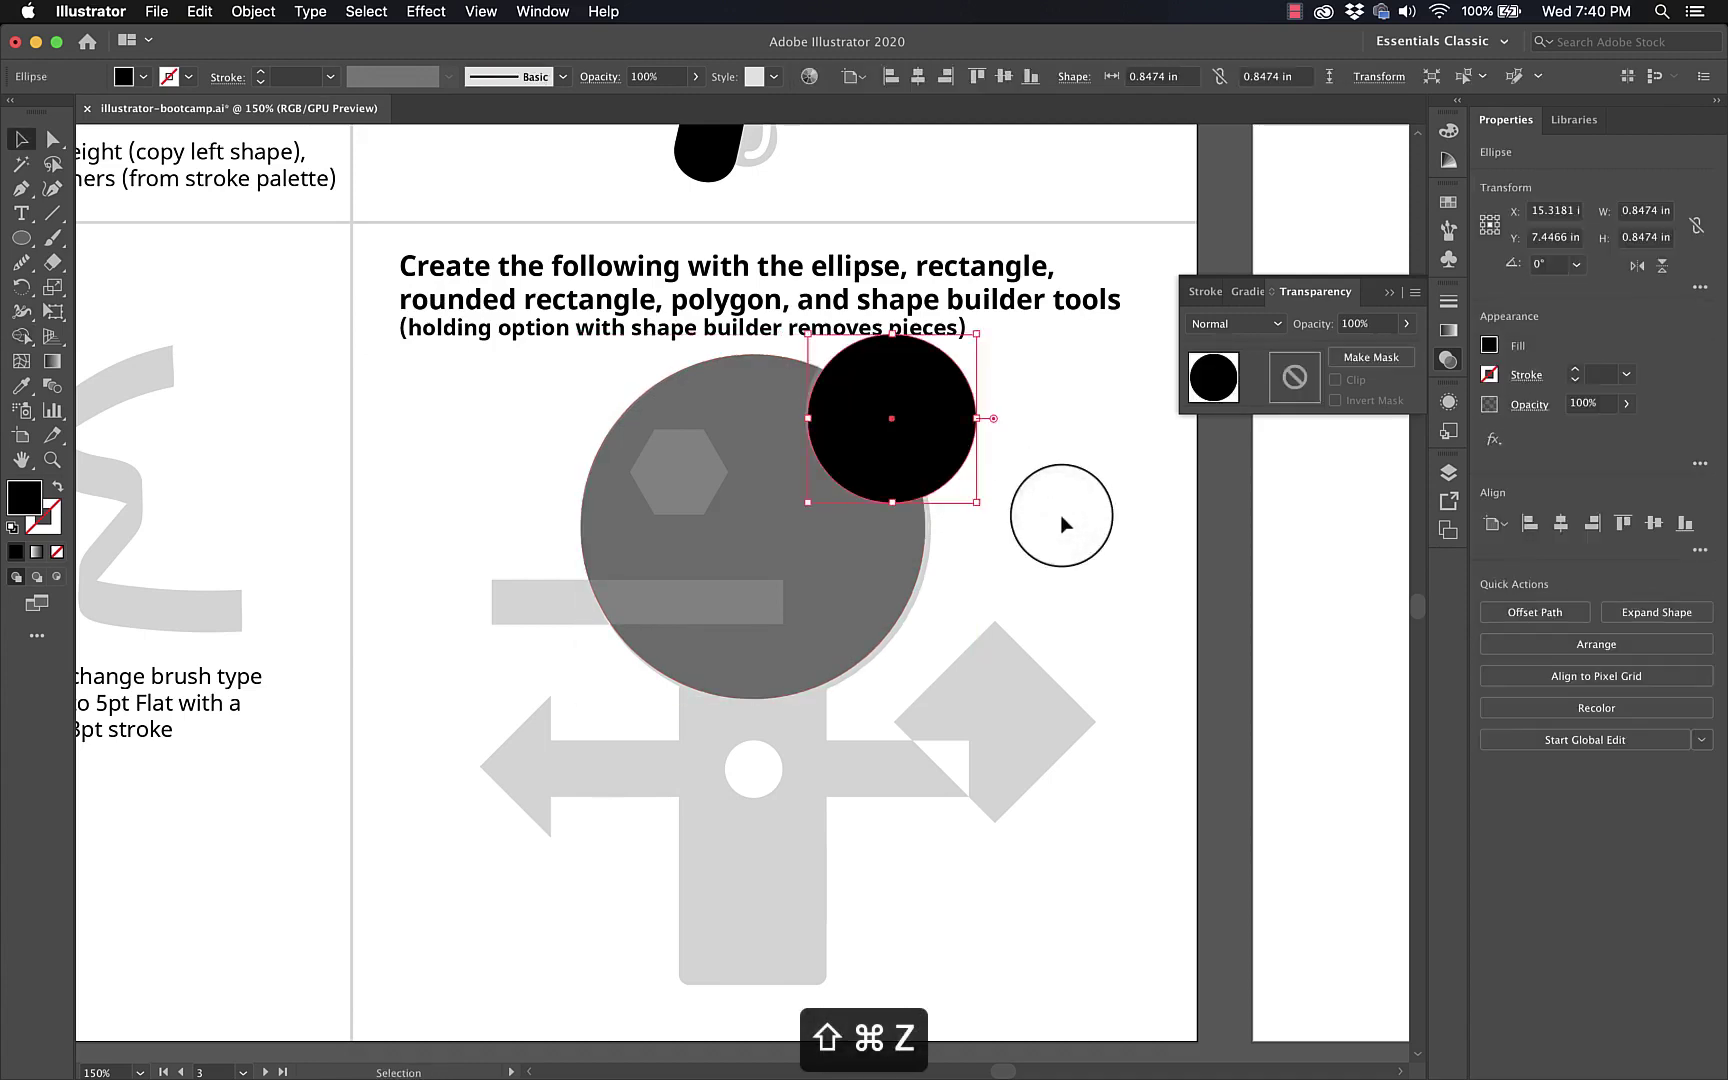
shift+click(751, 598)
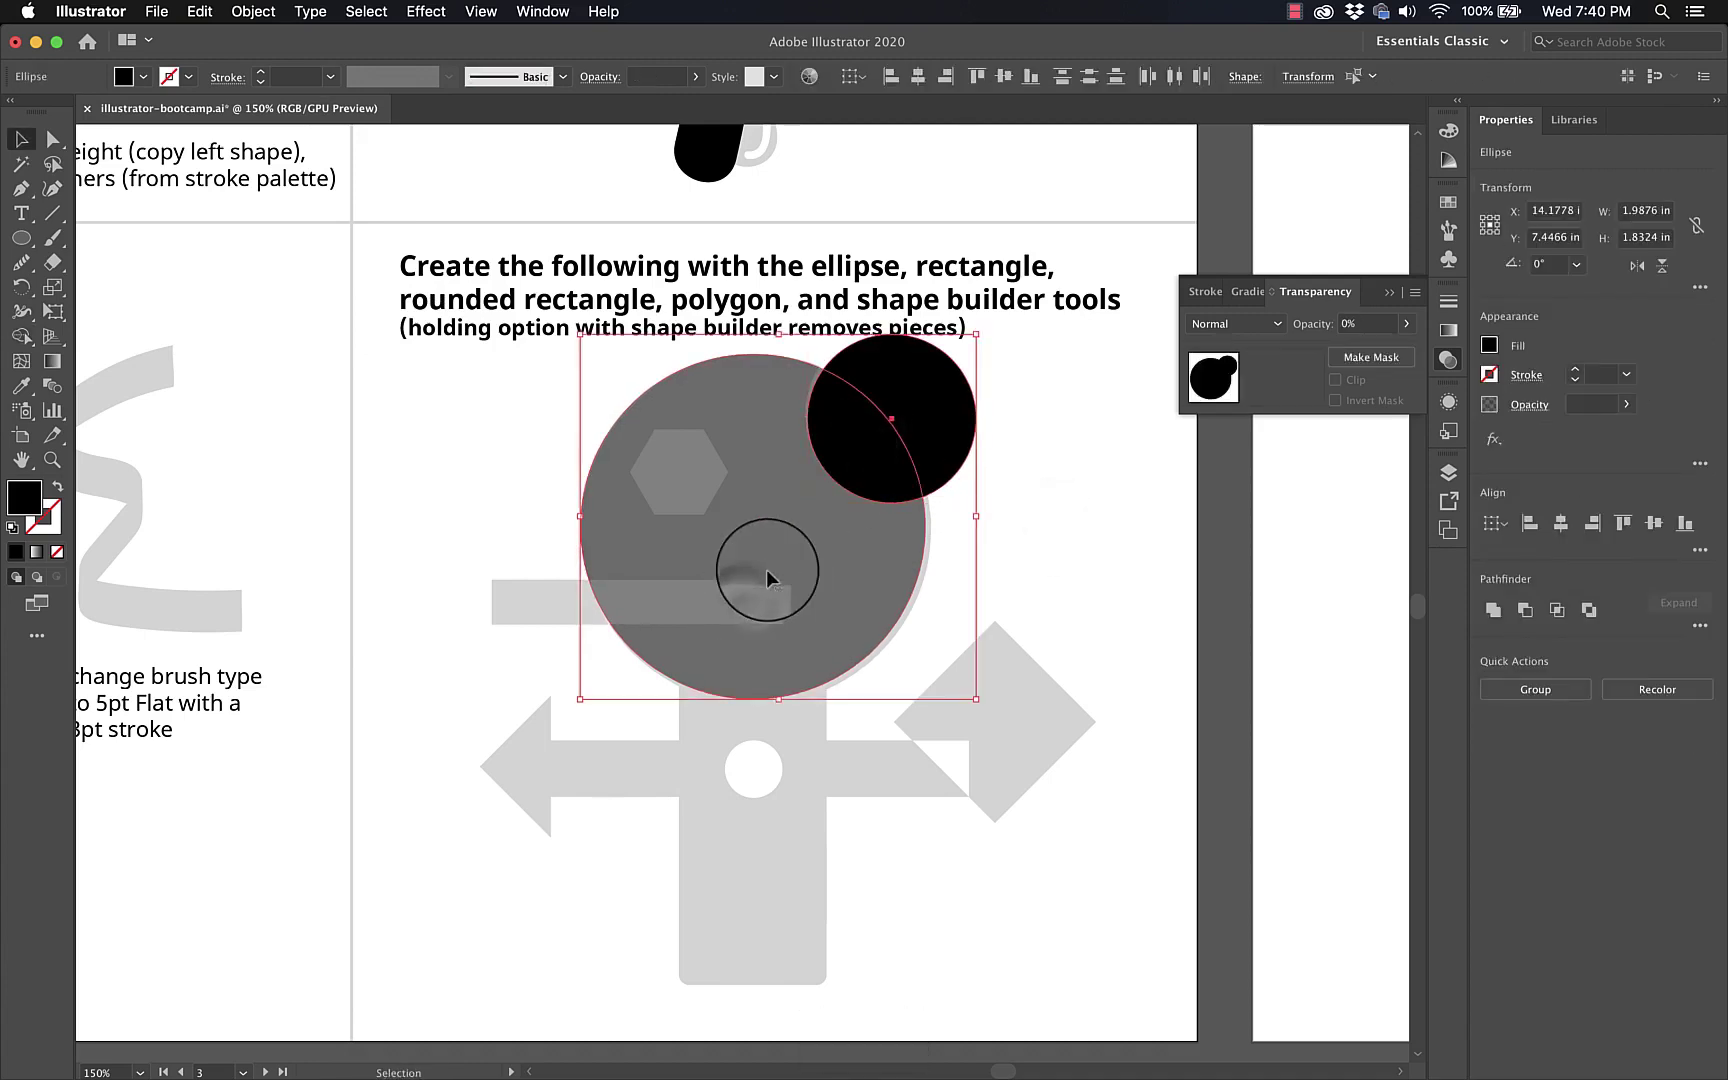
key(shift+m)
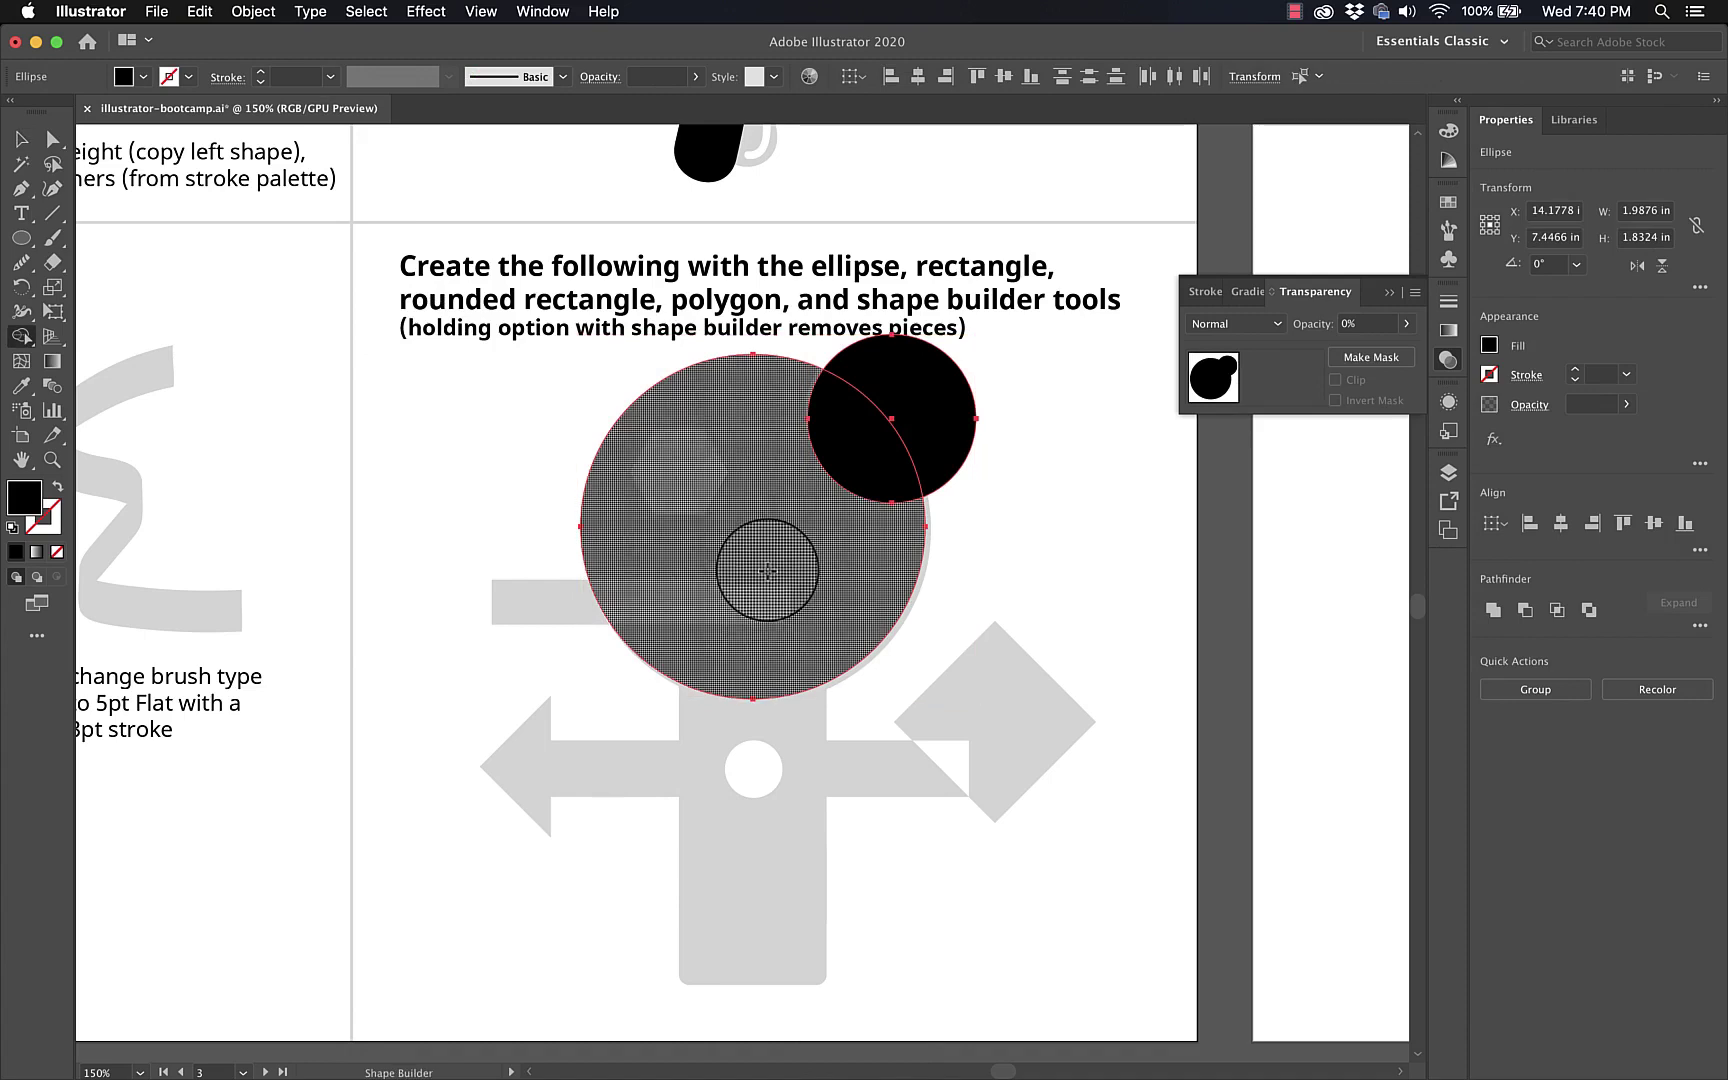
alt+click(858, 436)
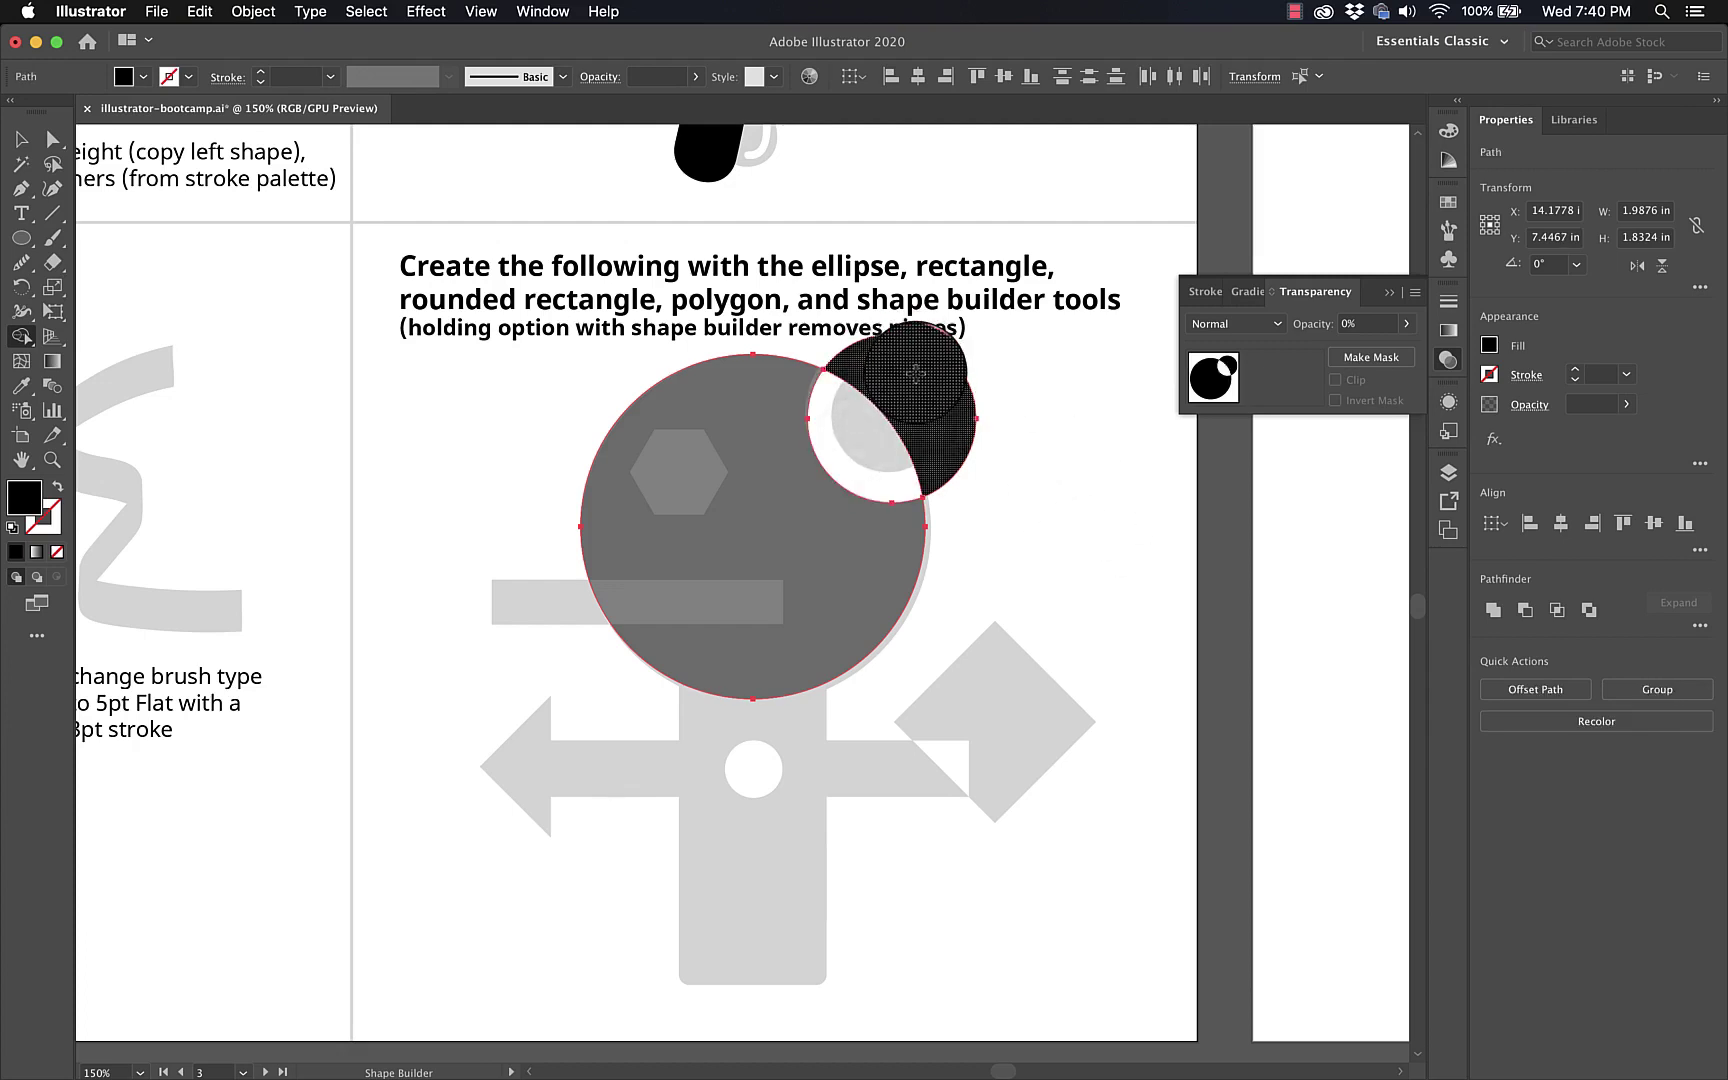
alt+click(915, 373)
key(v)
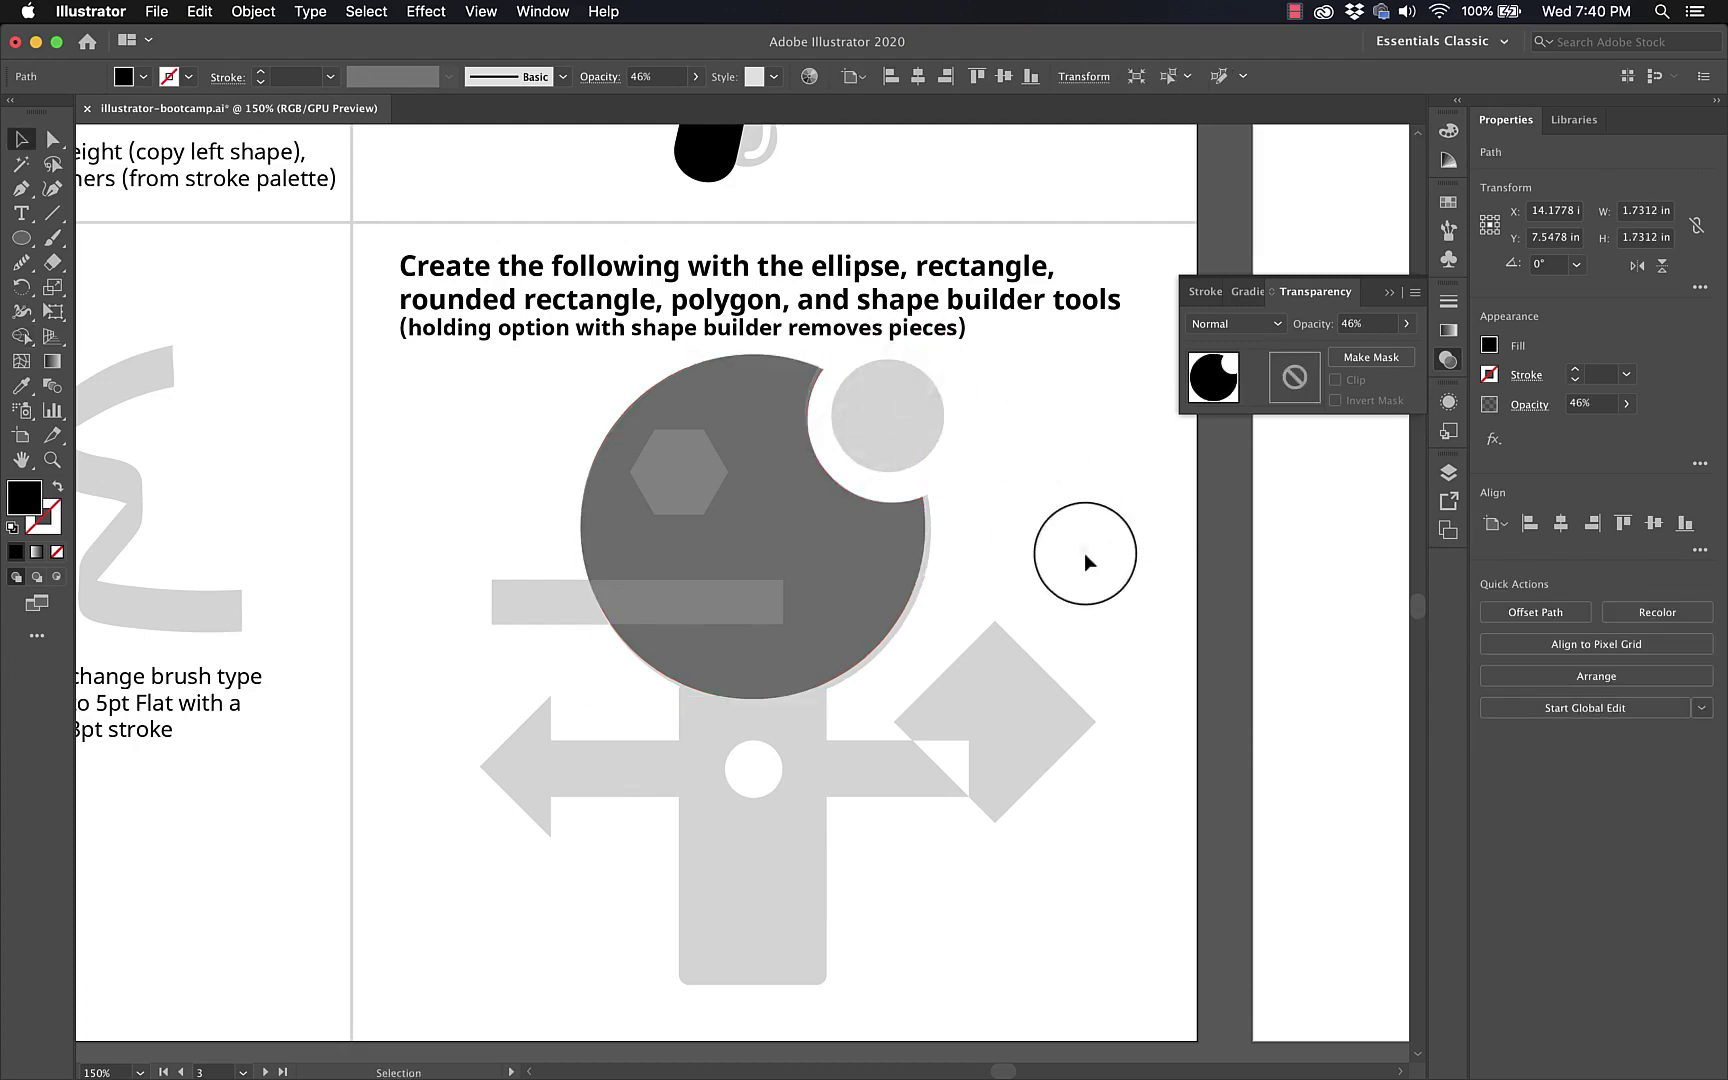
Step: Draw a circle about 0.55 in across over the small grey template circle beside the notch
click(1084, 554)
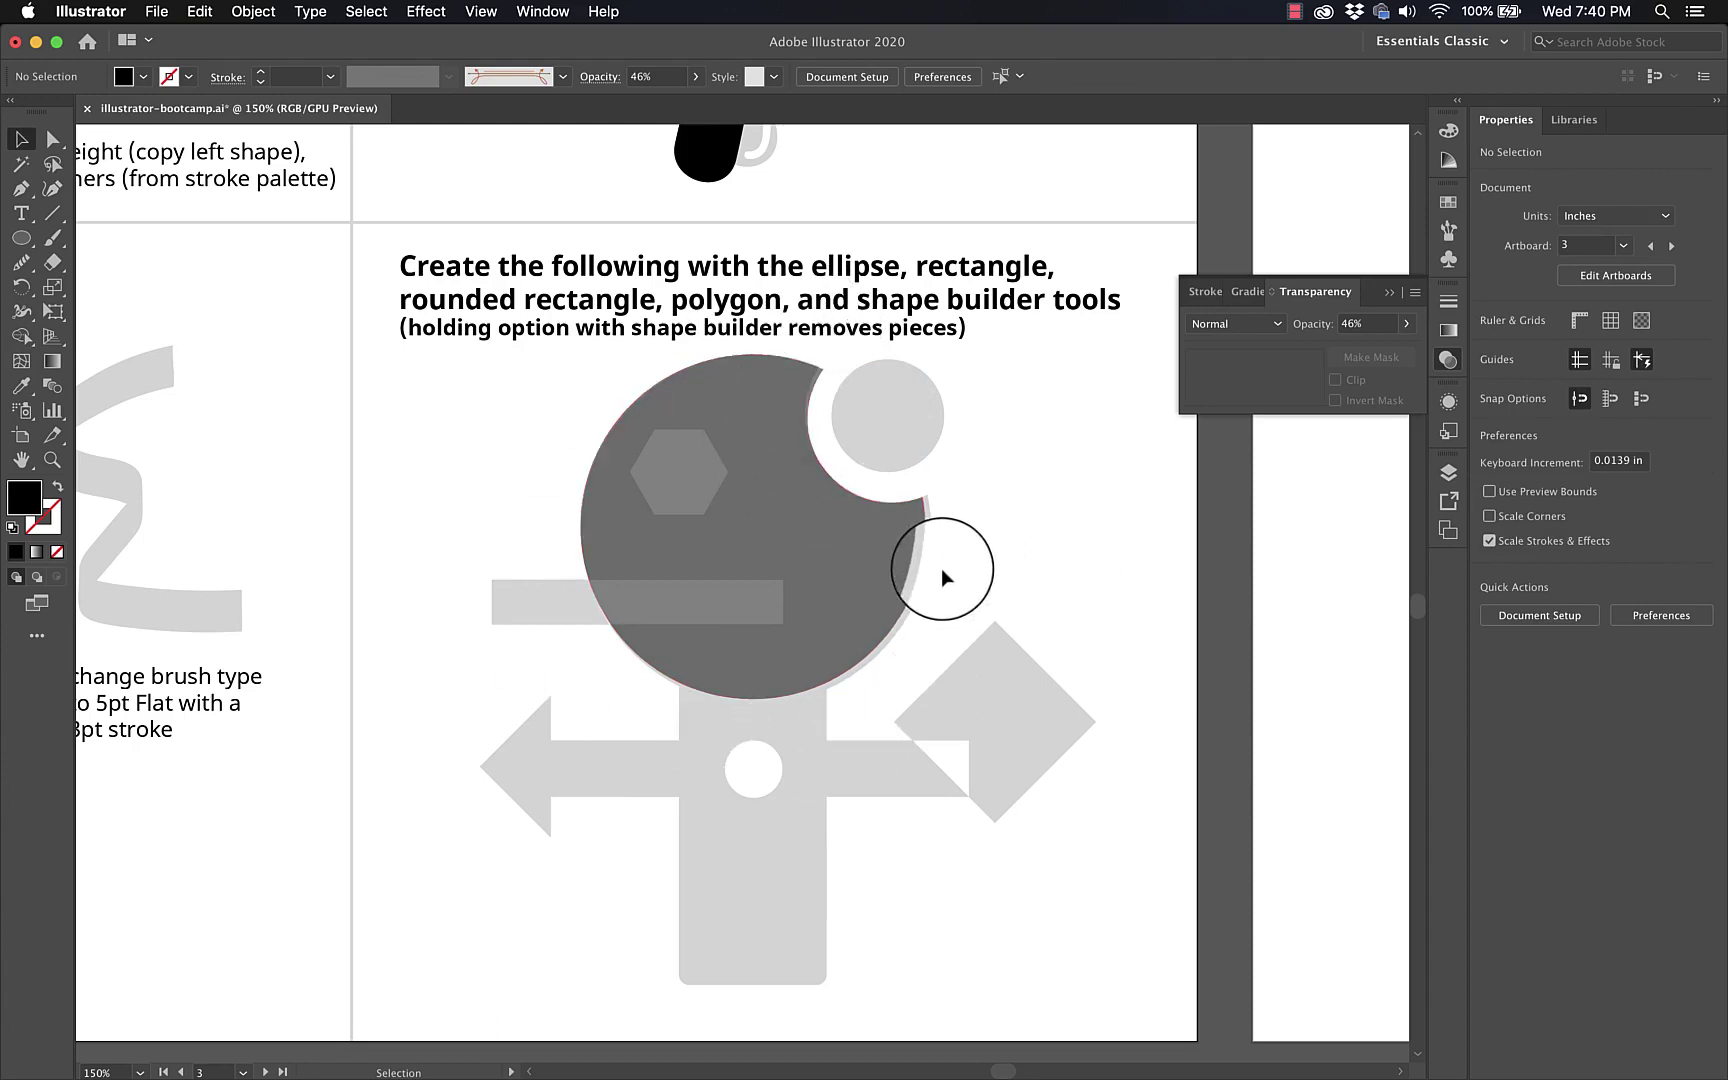
click(21, 237)
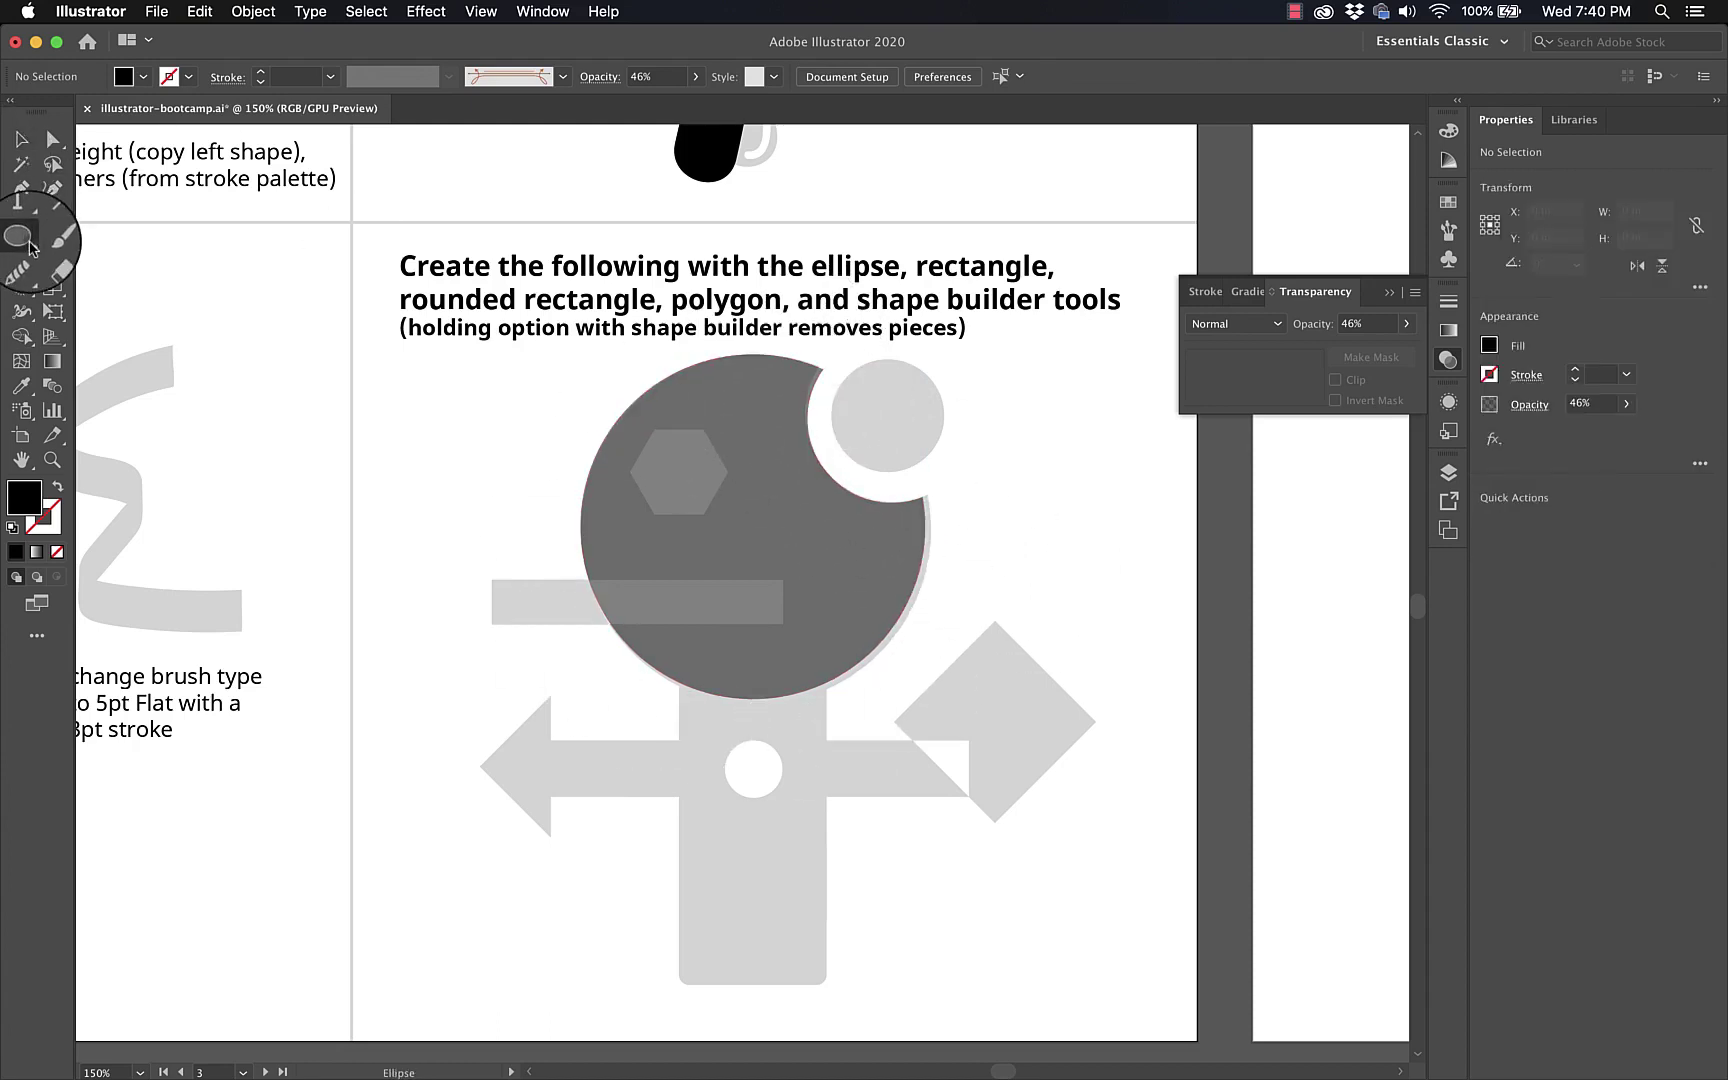
drag(882, 401, 944, 458)
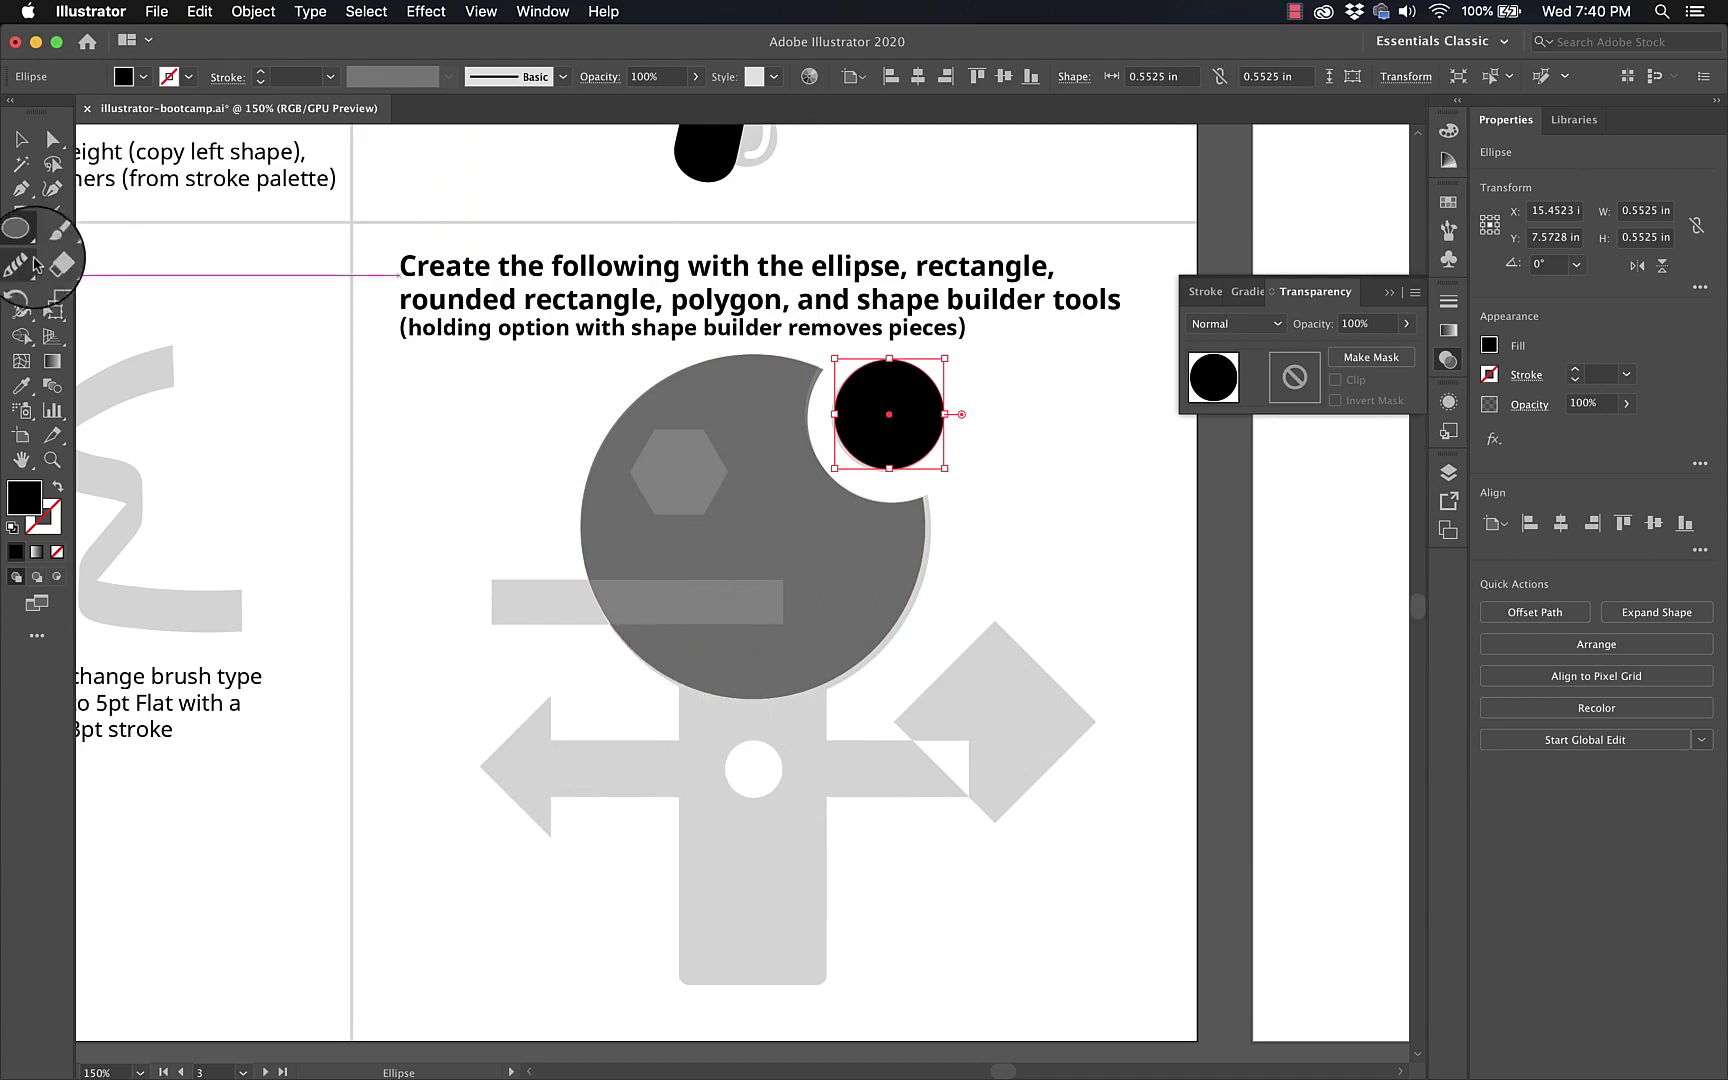
drag(20, 237, 112, 238)
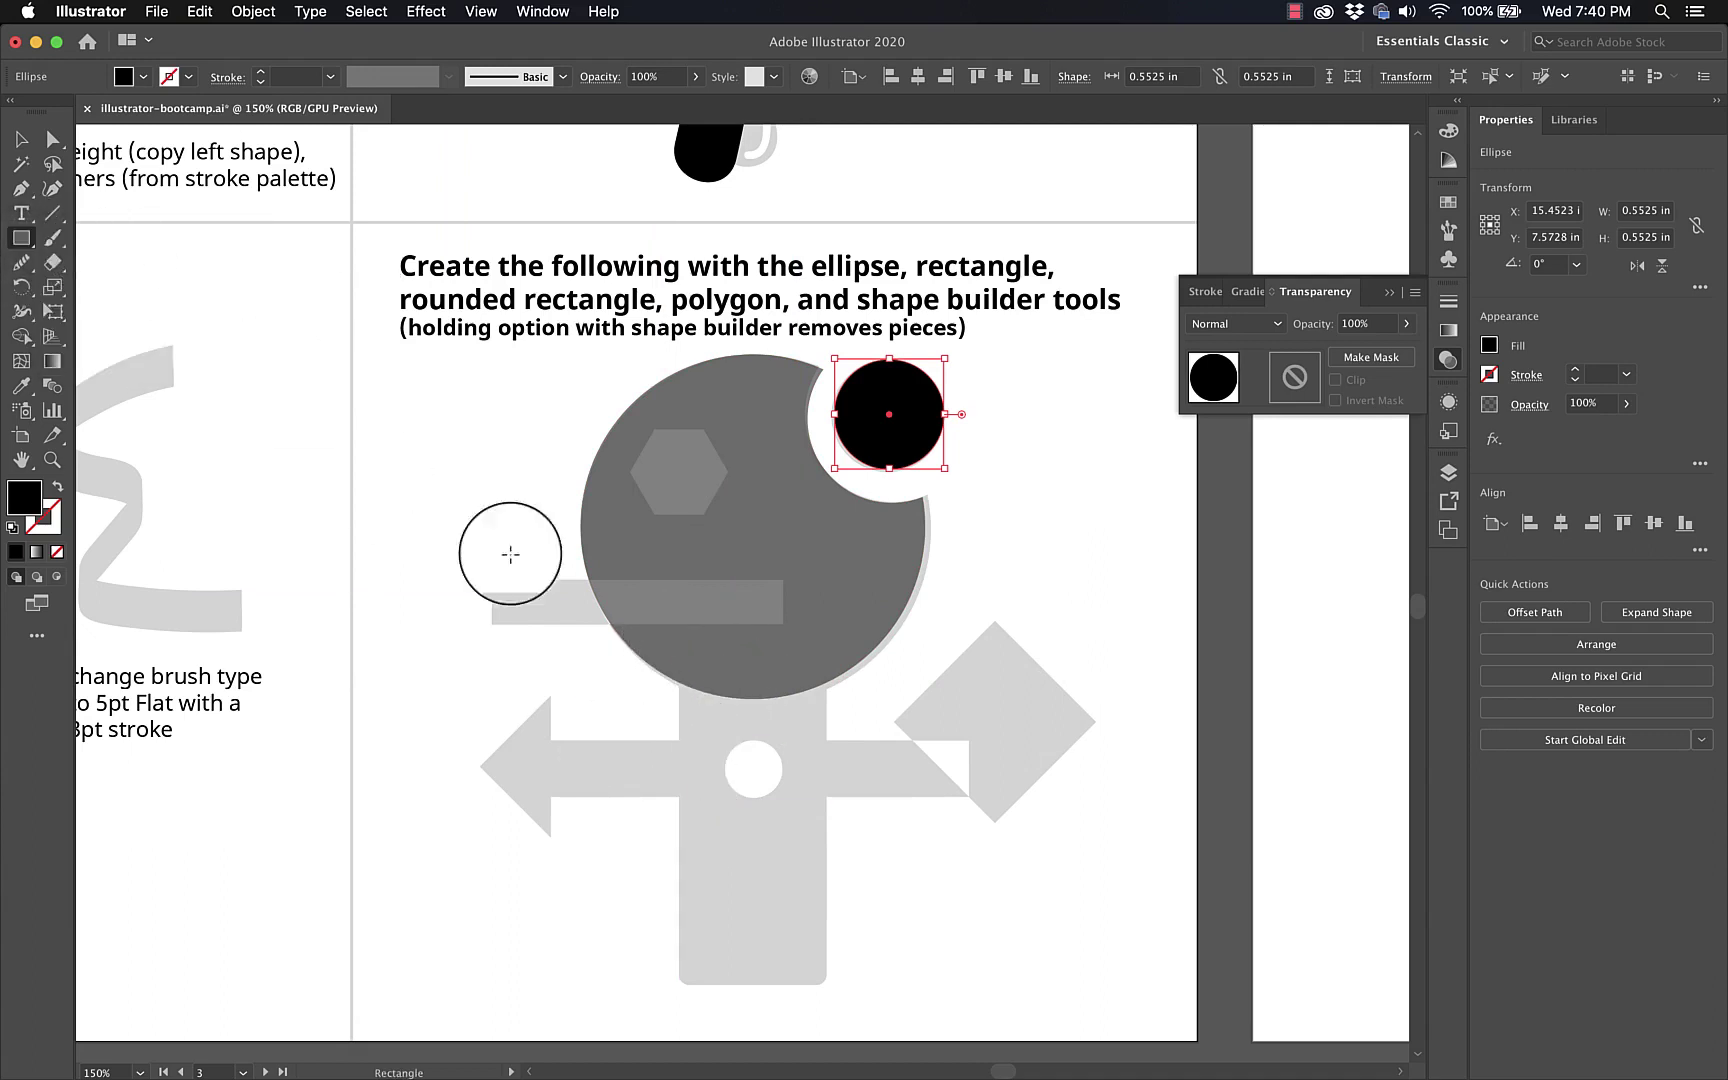
drag(680, 643, 830, 983)
key(Delete)
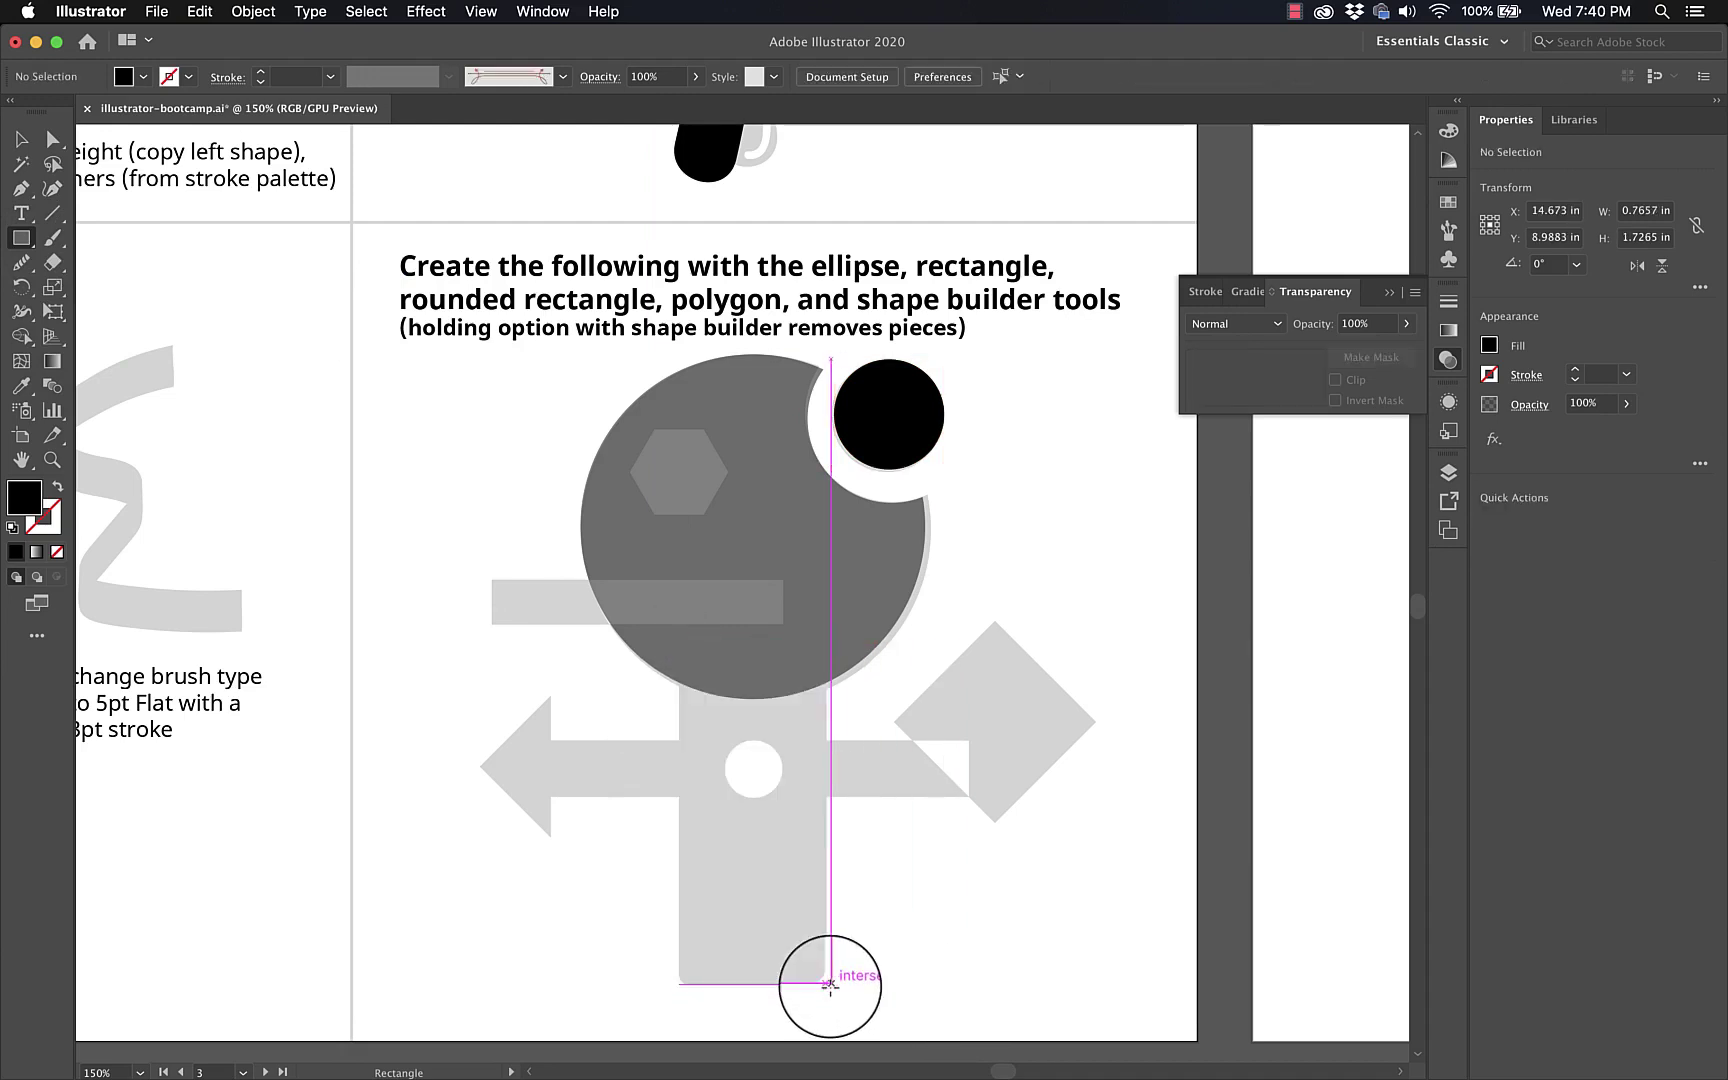
Step: Draw a rounded rectangle about 0.74 in wide and 1.73 in high over the template's vertical stem, overlapping the large circle
drag(15, 246, 110, 286)
drag(706, 648, 823, 983)
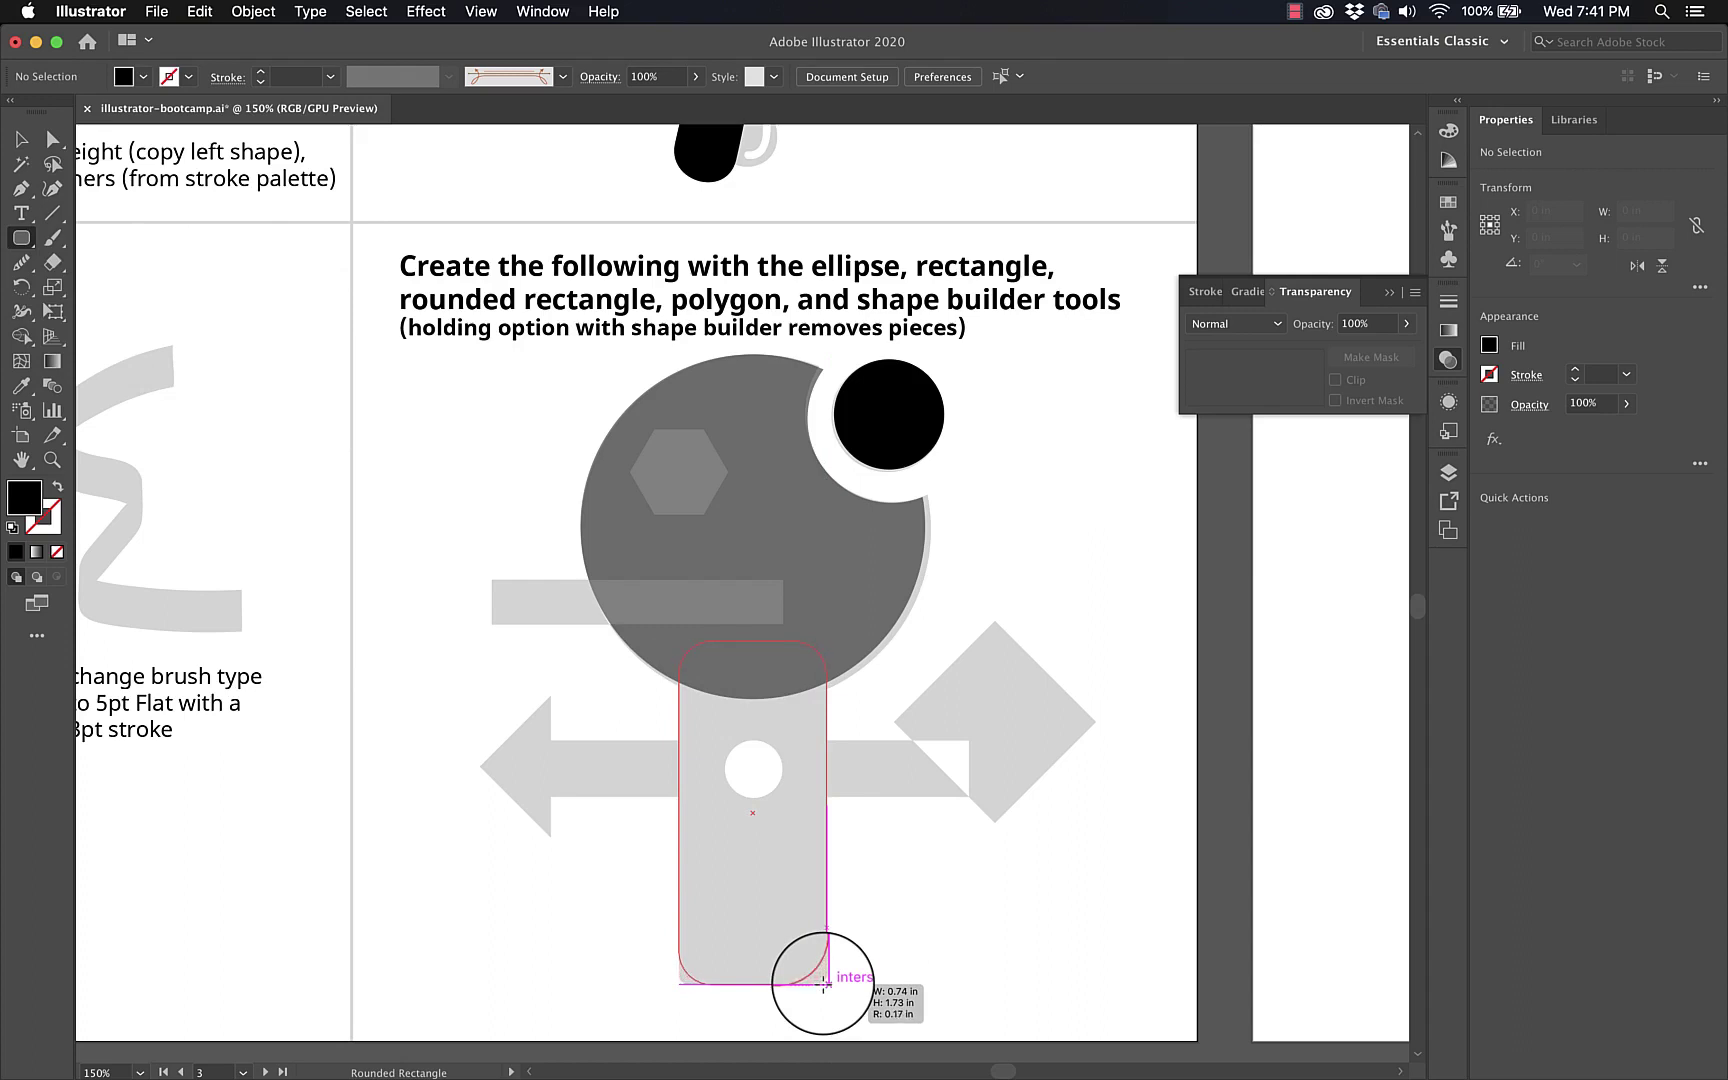
drag(823, 983, 823, 984)
Step: Select the notched circle with the rounded rectangle and merge them into one shape using the Shape Builder tool
key(v)
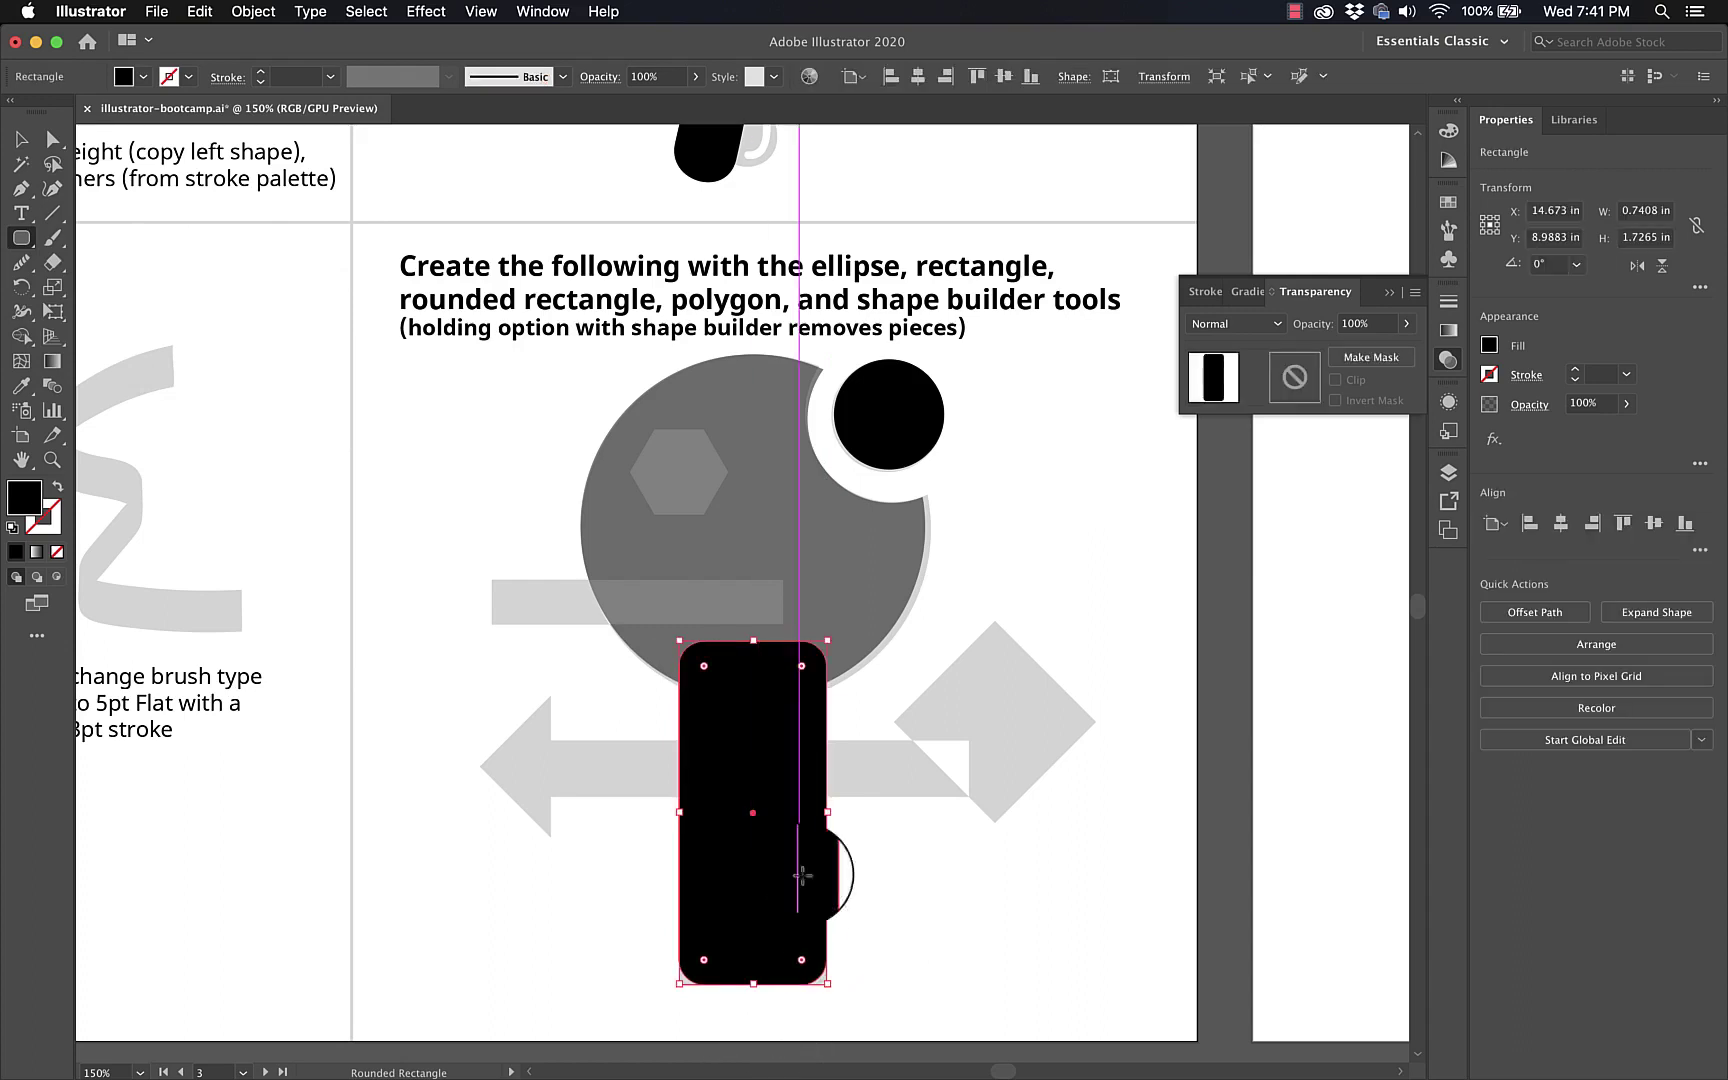
shift+click(849, 597)
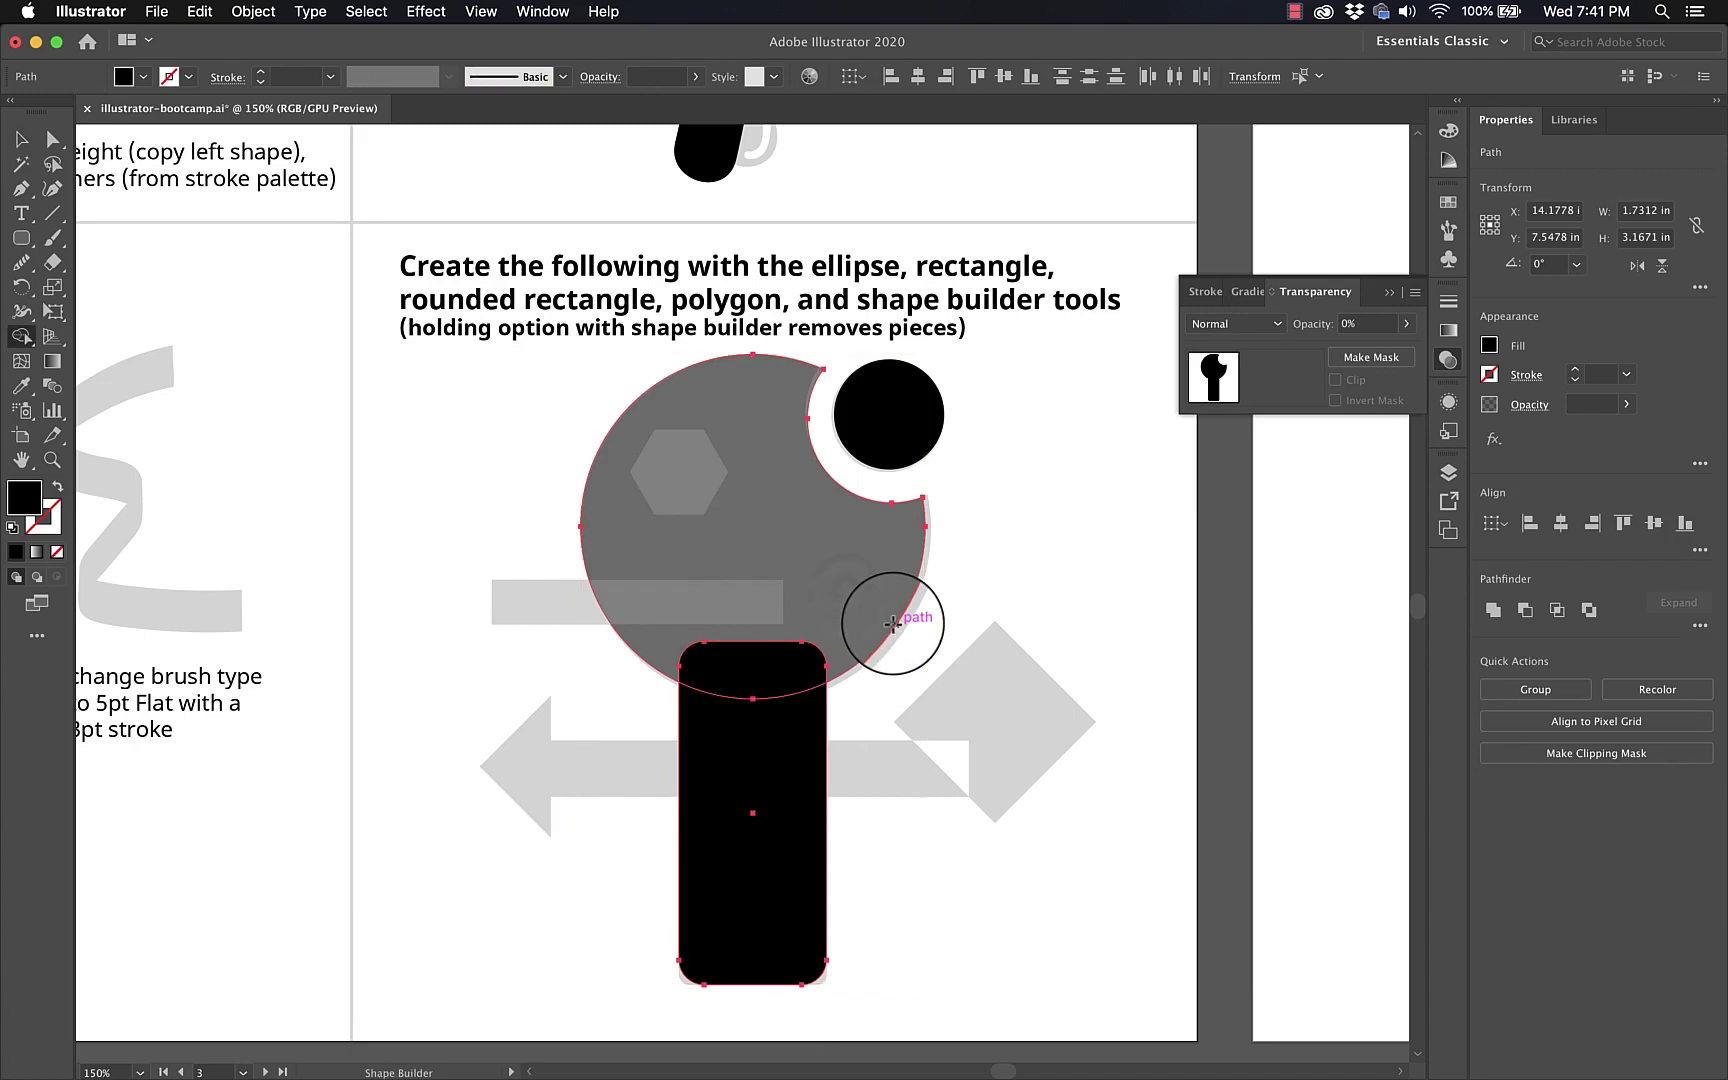
key(shift+m)
mouse_move(799, 595)
mouse_down()
mouse_move(791, 579)
mouse_move(737, 926)
mouse_up()
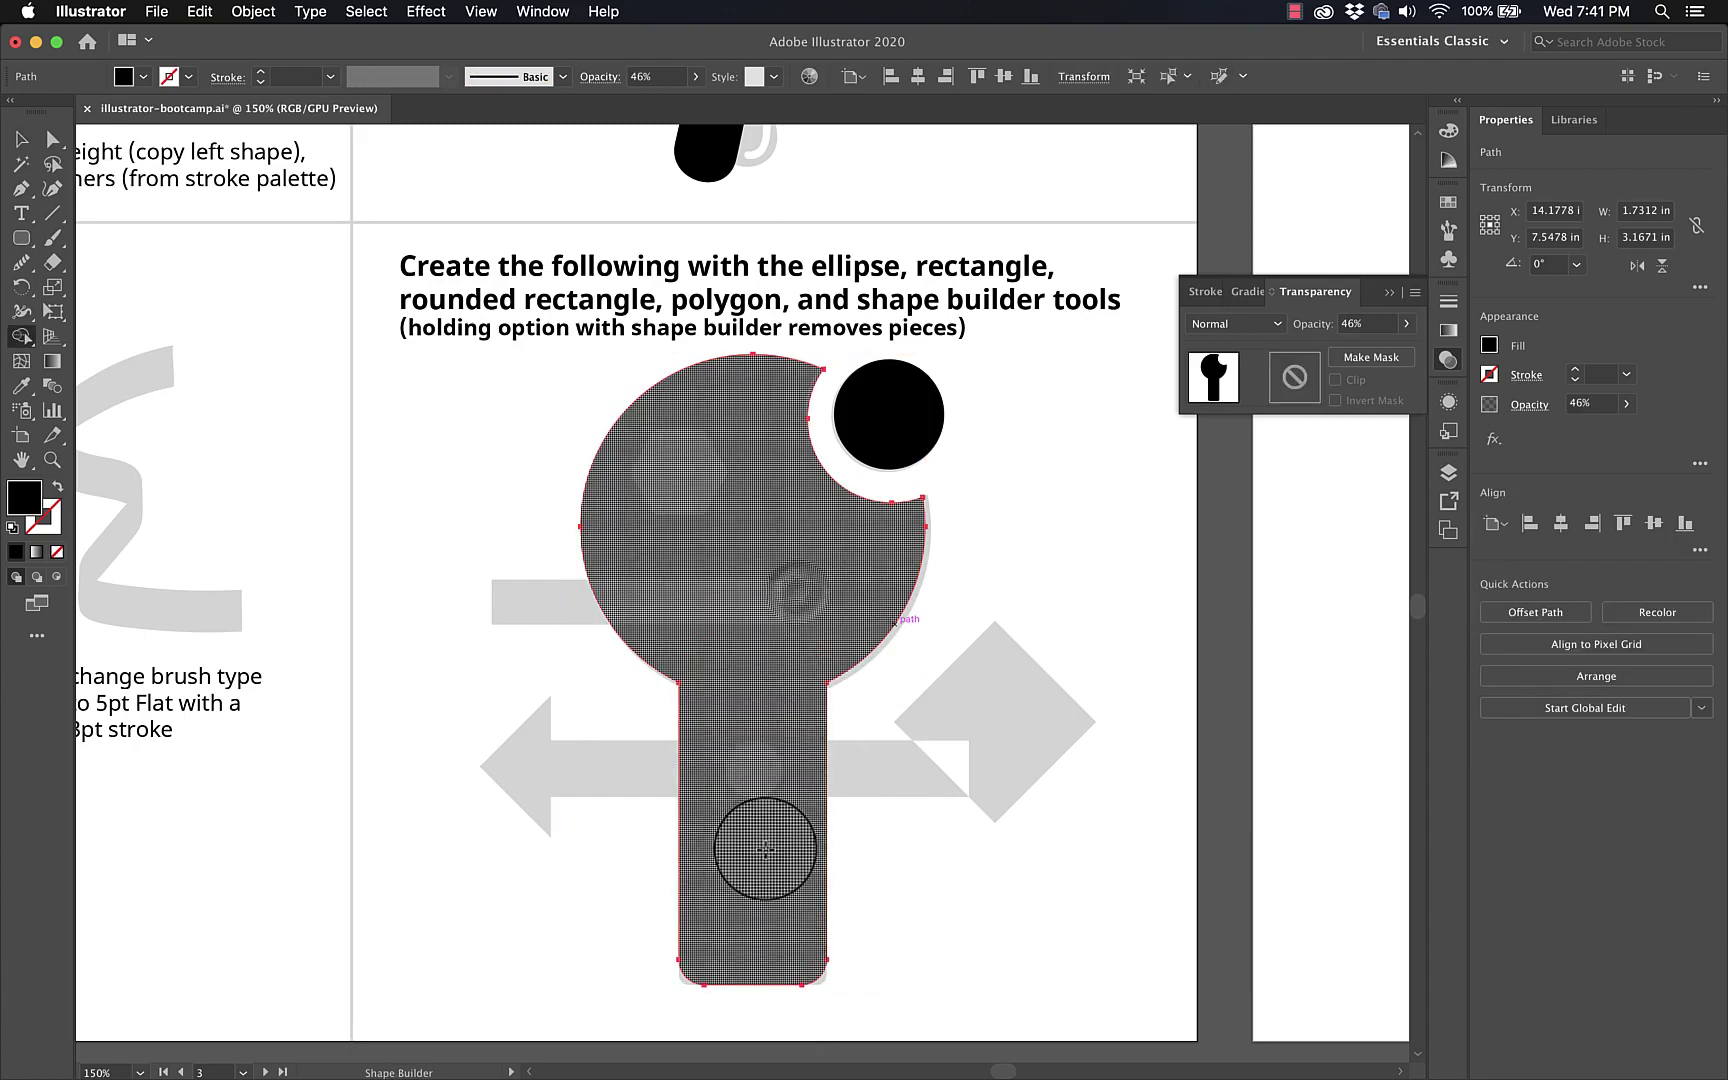
Step: Move the merged circle and stem aside as one piece and undo the move
key(v)
drag(691, 656, 390, 652)
key(super+z)
key(super+z)
key(super+z)
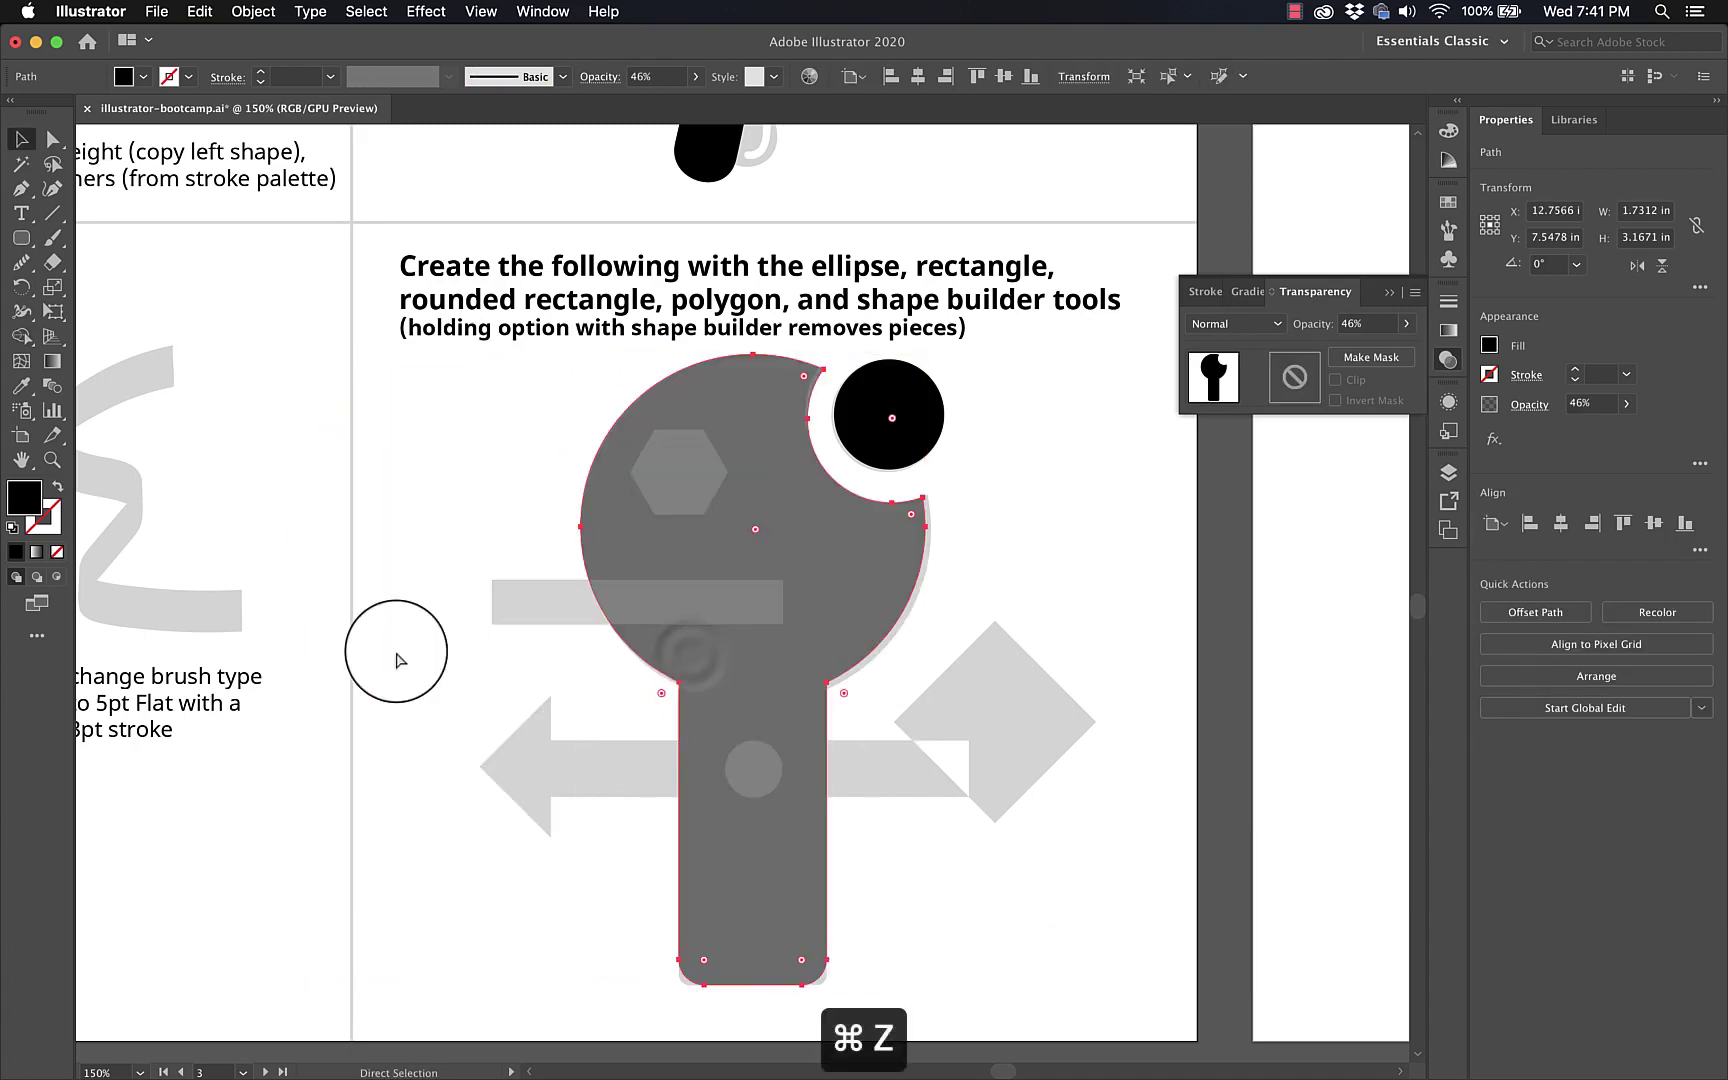
key(super+z)
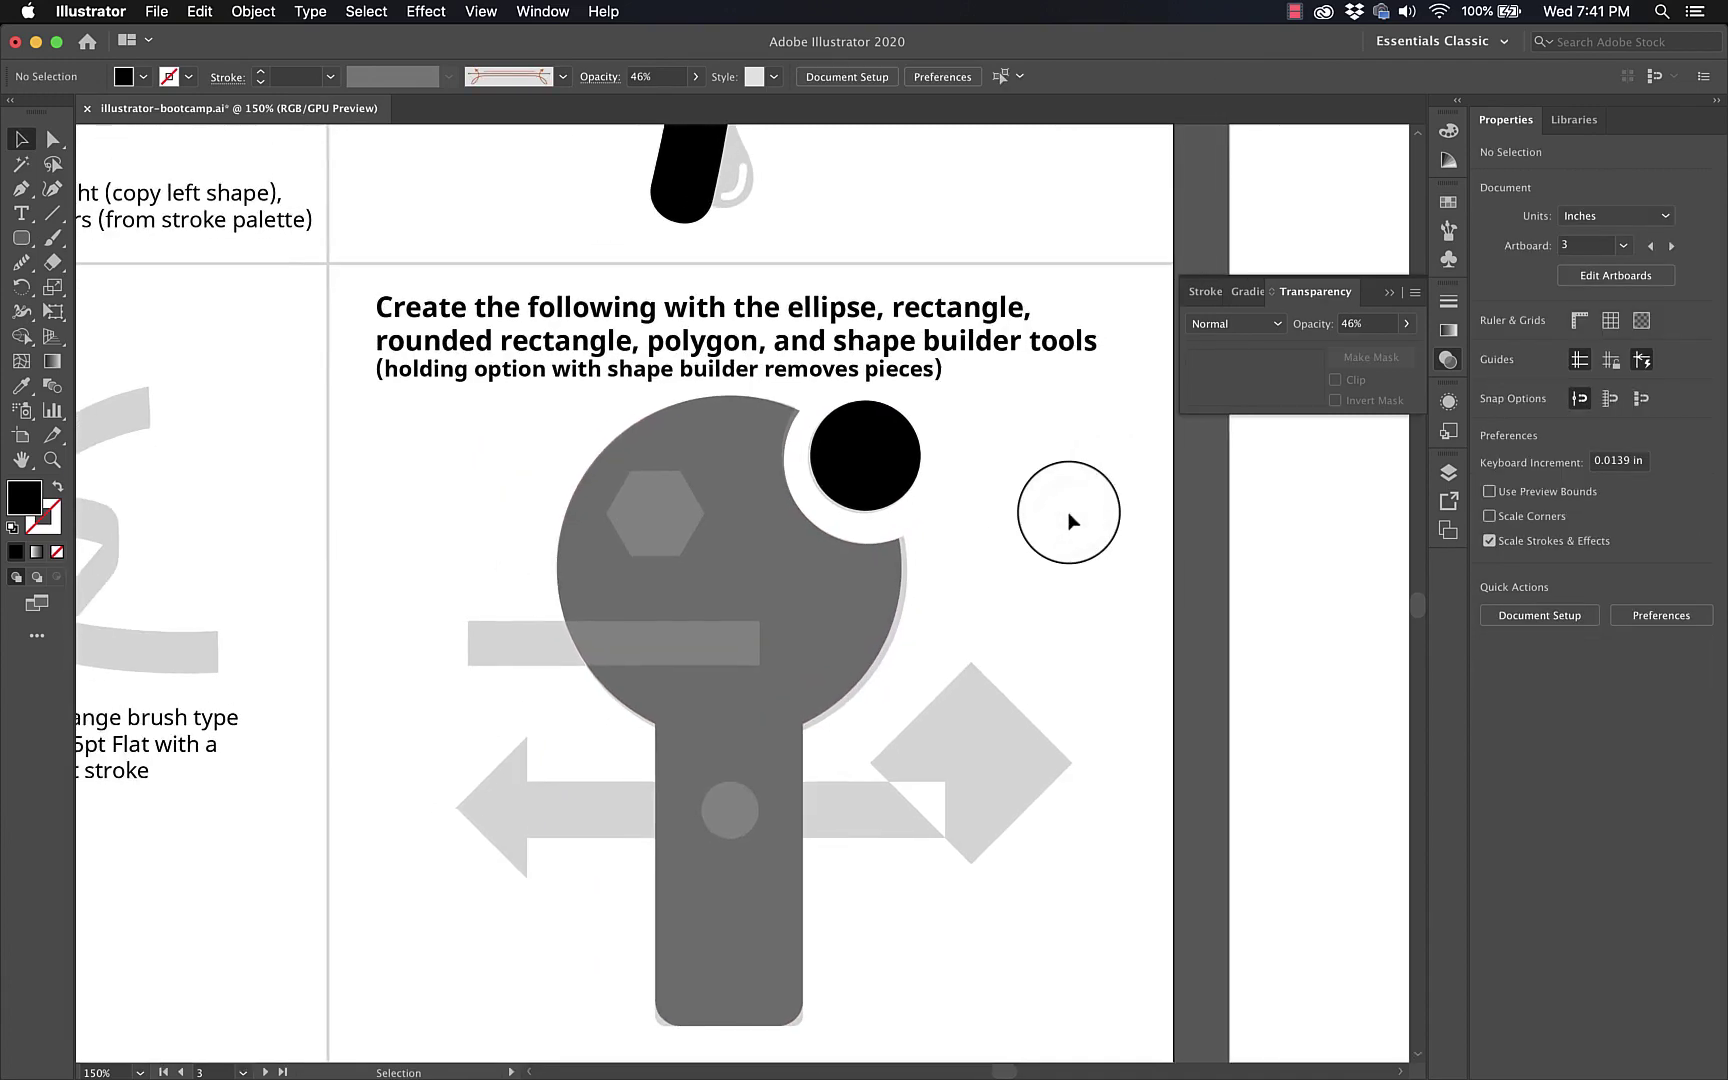